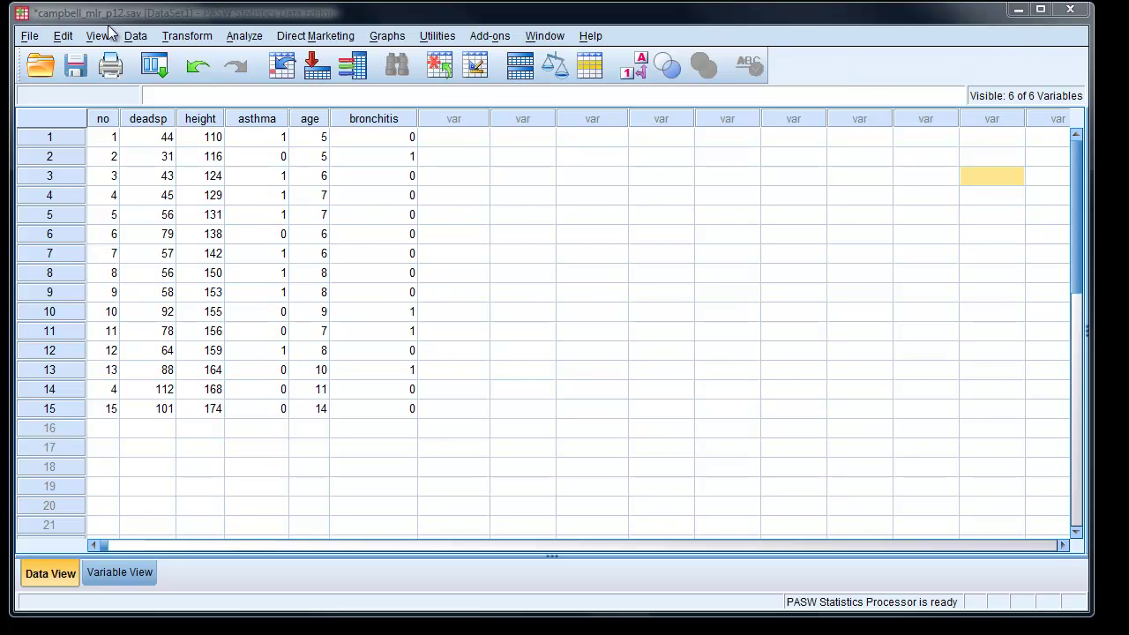
- Bring the Campbell_mlr_recode.sps syntax window forward, then minimize it to view the data grid
click(30, 38)
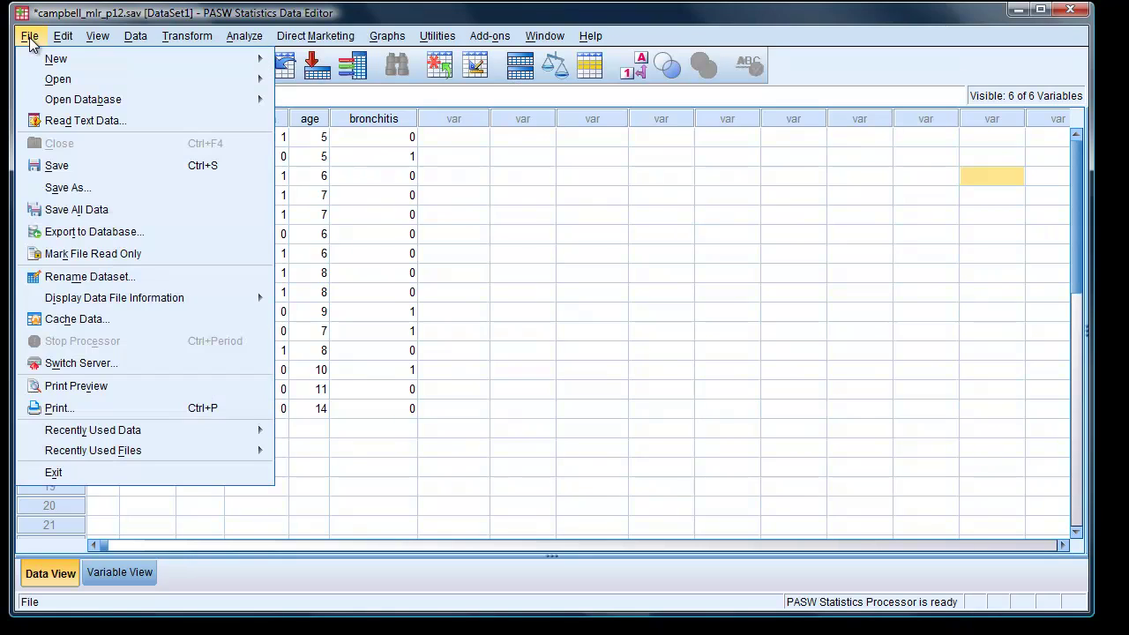
mouse_move(56, 67)
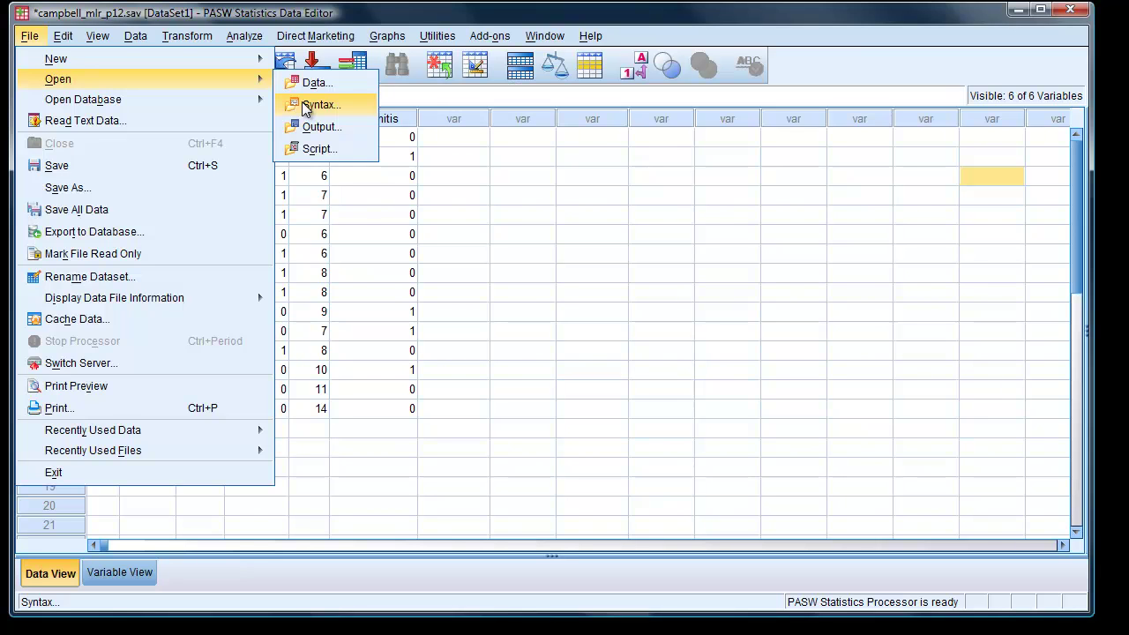
click(544, 35)
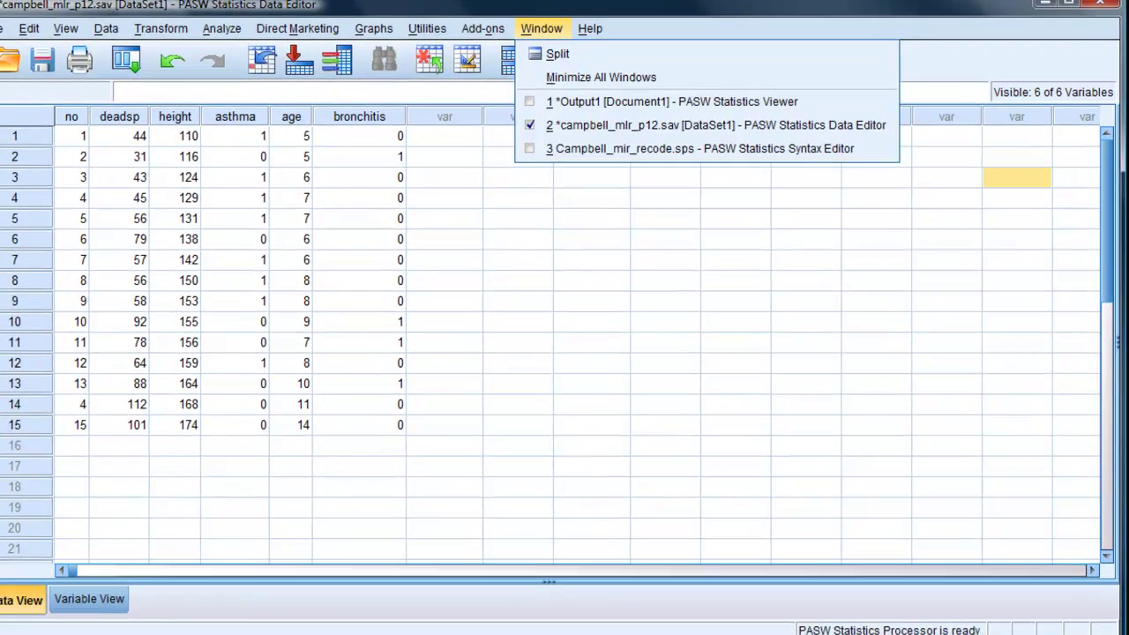
click(623, 148)
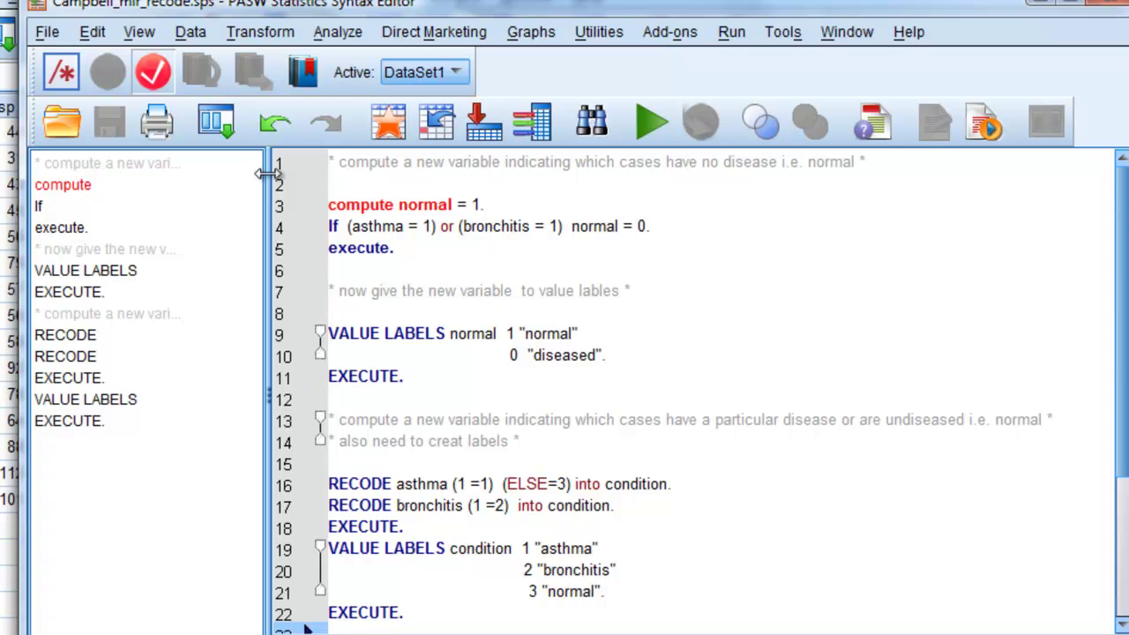
click(1047, 10)
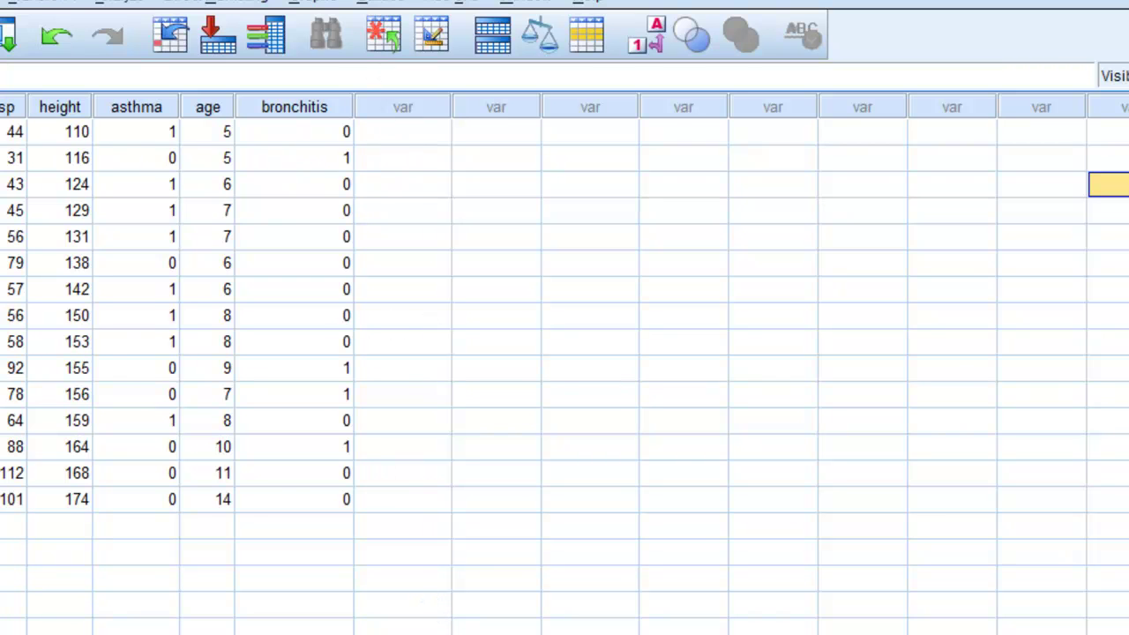
- Run syntax lines 1–11 to create the normal variable
key(alt+Tab)
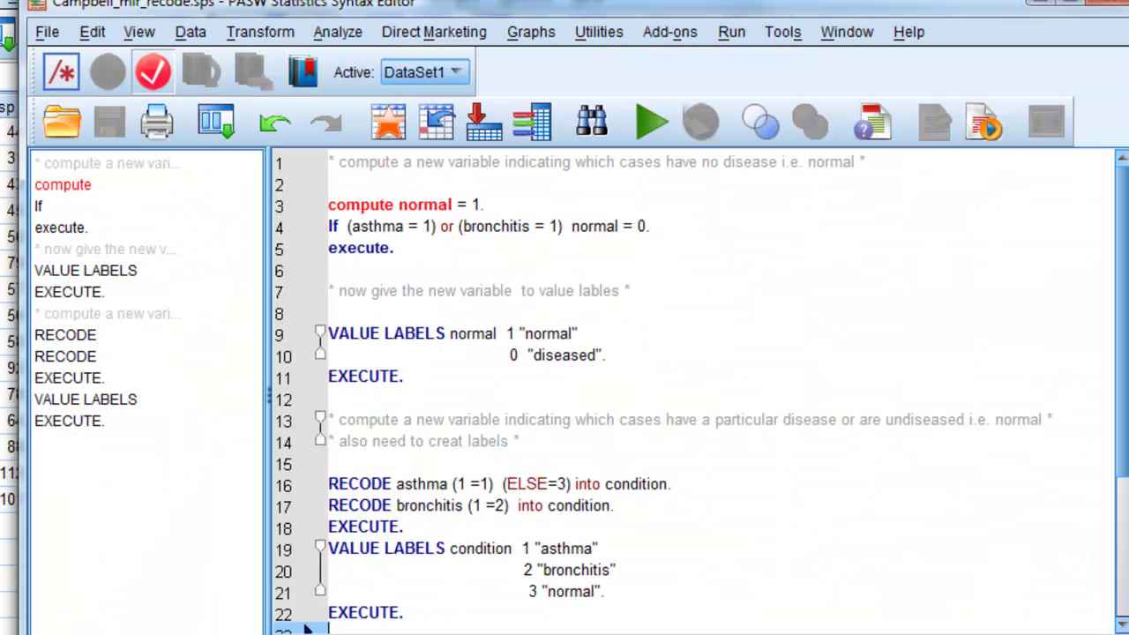
drag(408, 377, 314, 165)
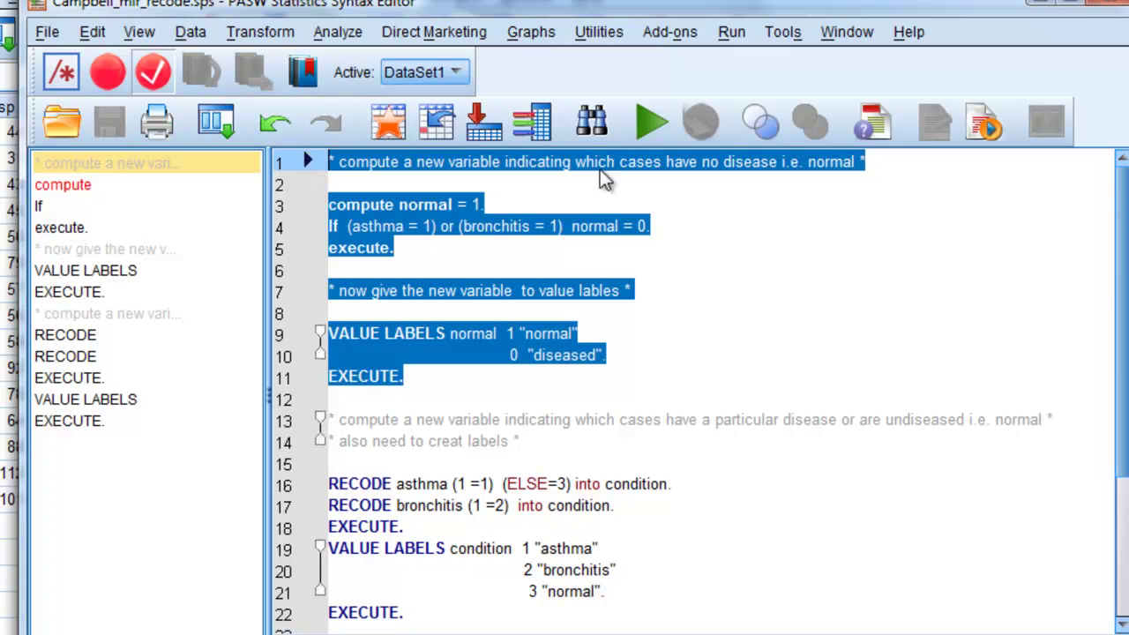
click(652, 130)
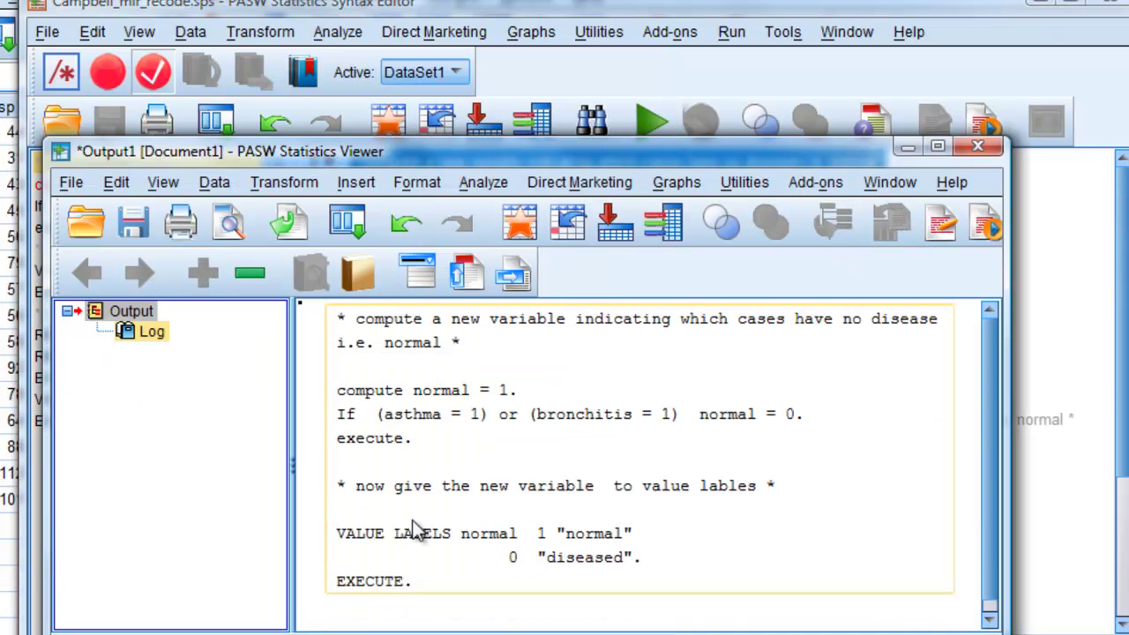
click(905, 149)
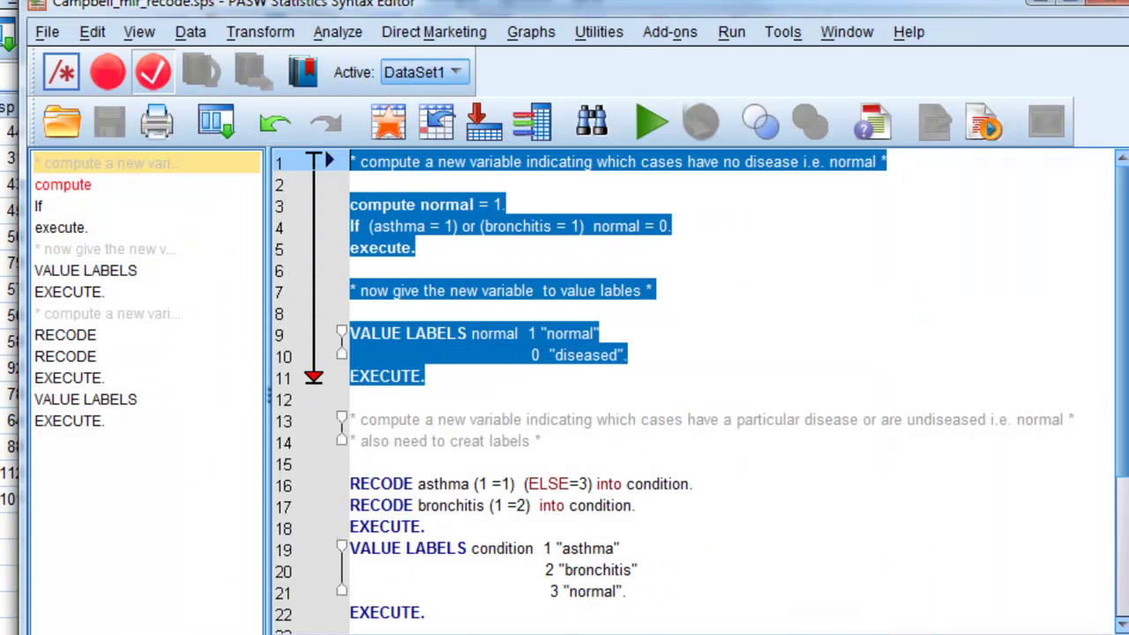
- Check the new normal column and its normal/diseased value labels in Variable View
key(alt+Tab)
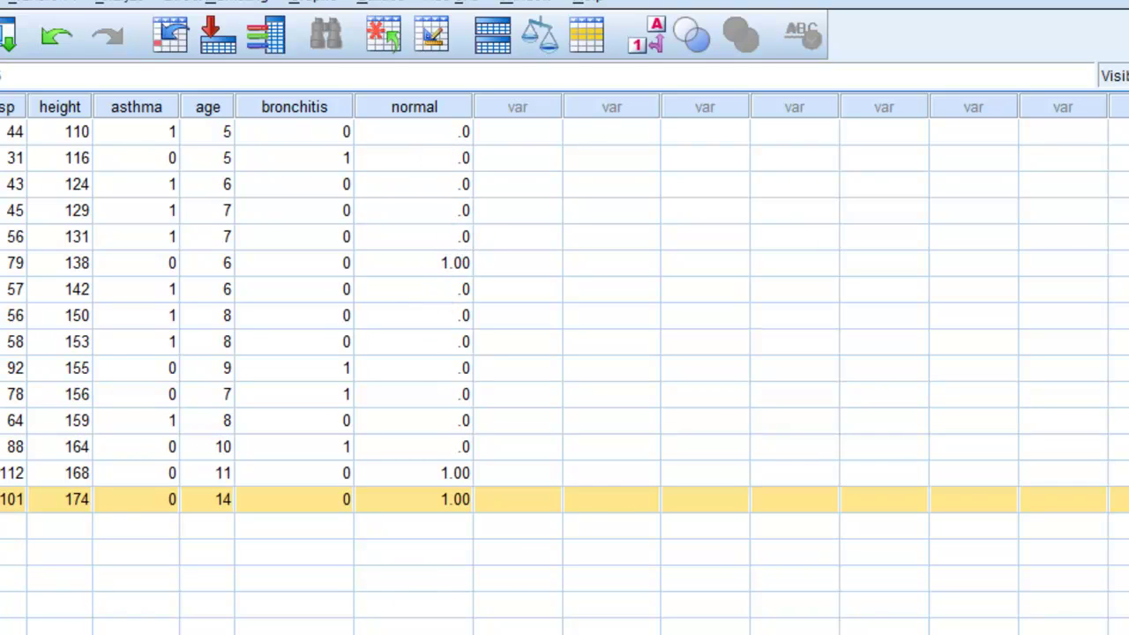
key(ctrl+t)
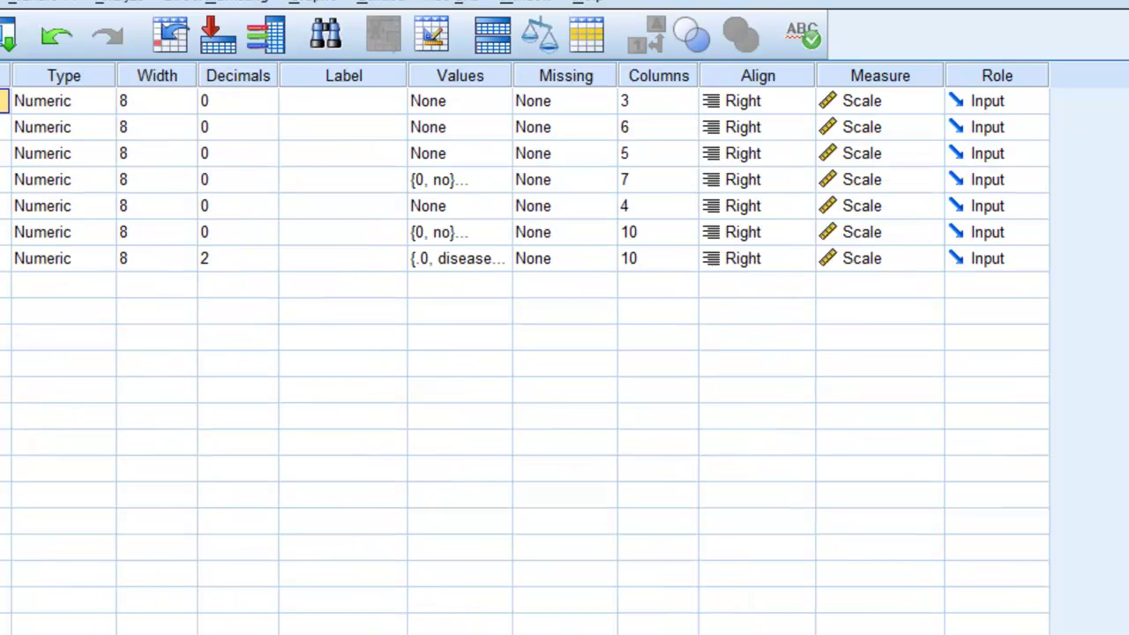
click(474, 261)
click(493, 261)
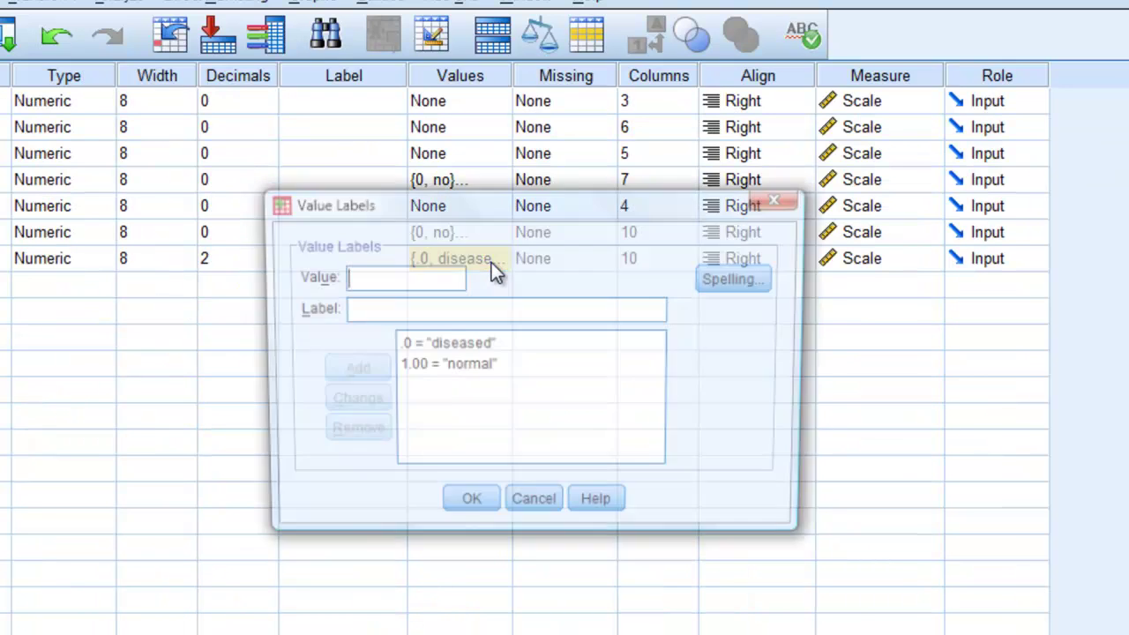
click(538, 511)
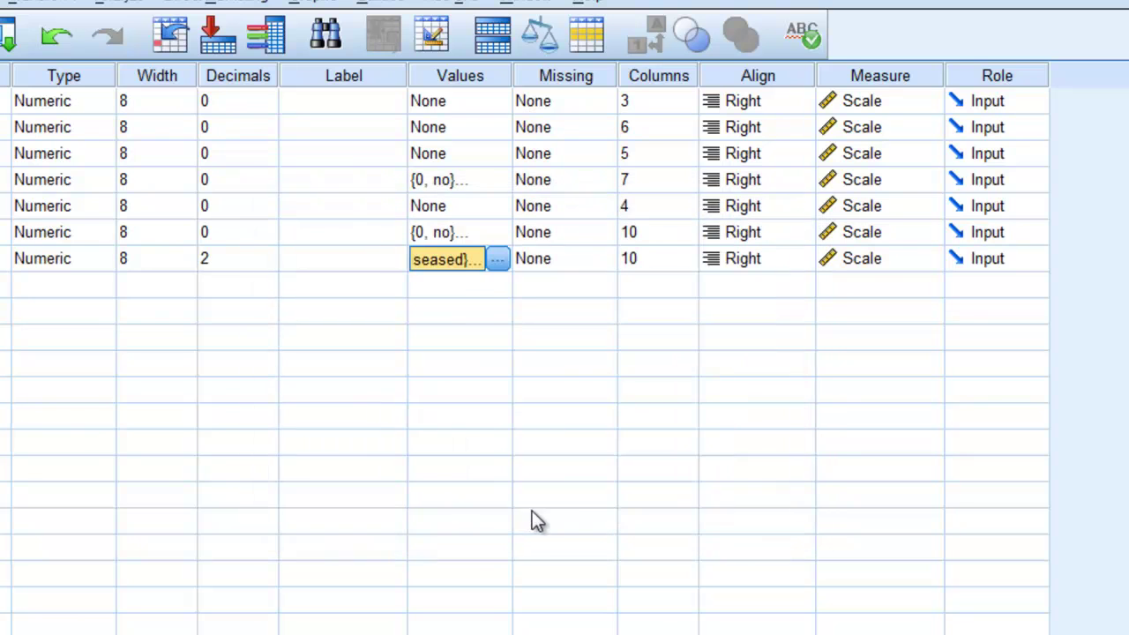
key(ctrl+t)
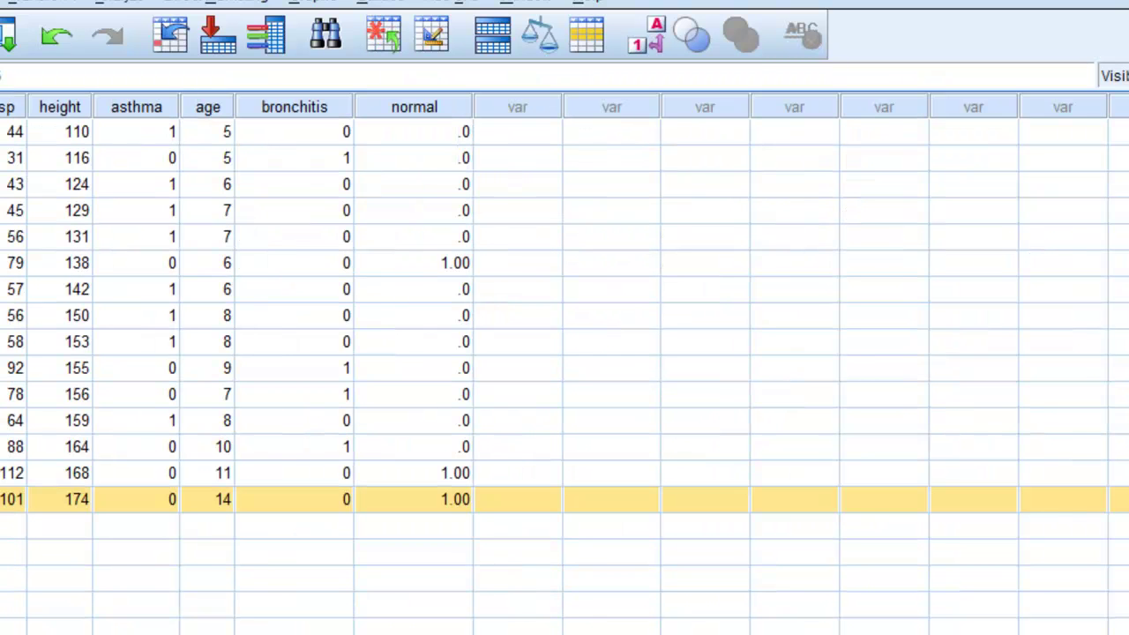
key(alt+Tab)
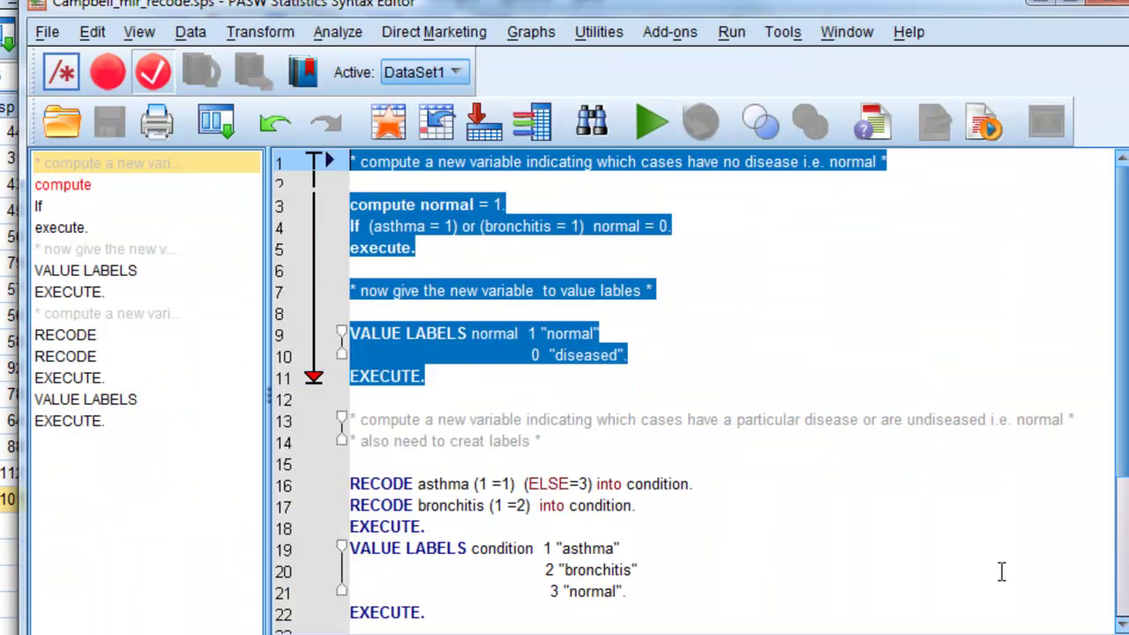
- Run syntax lines 16–22 to create the condition variable
click(1122, 536)
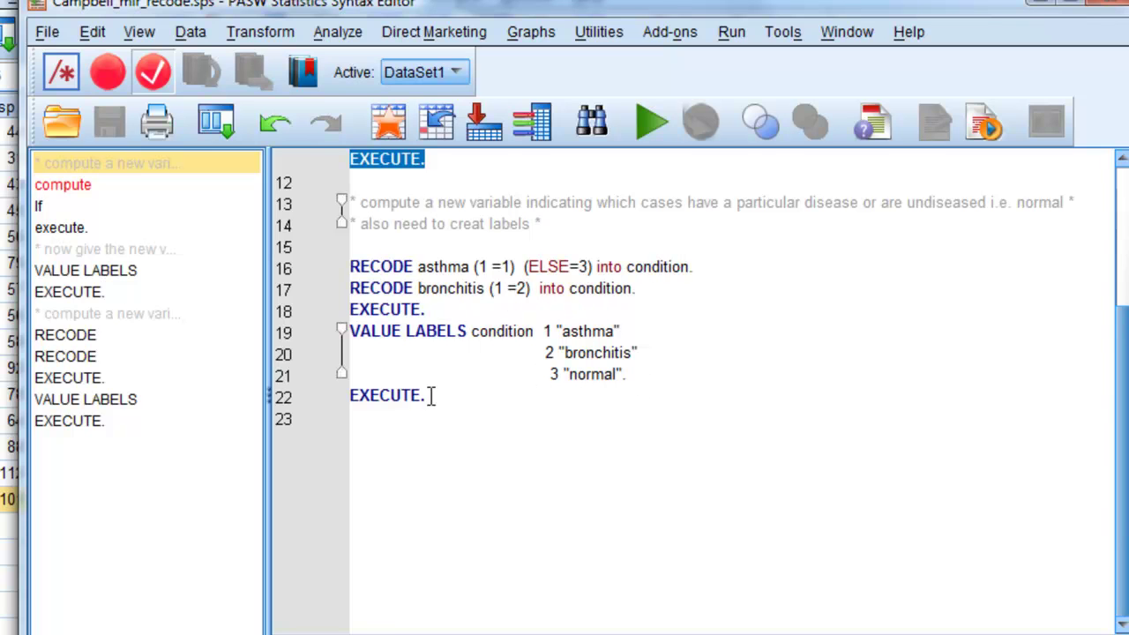
drag(427, 396, 350, 265)
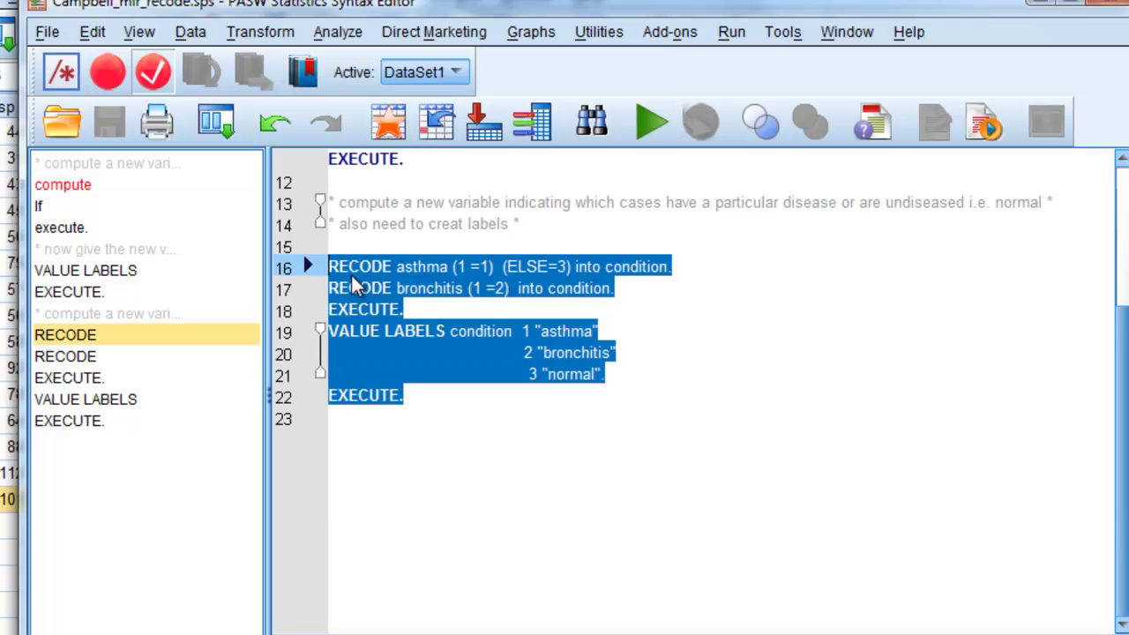
click(650, 125)
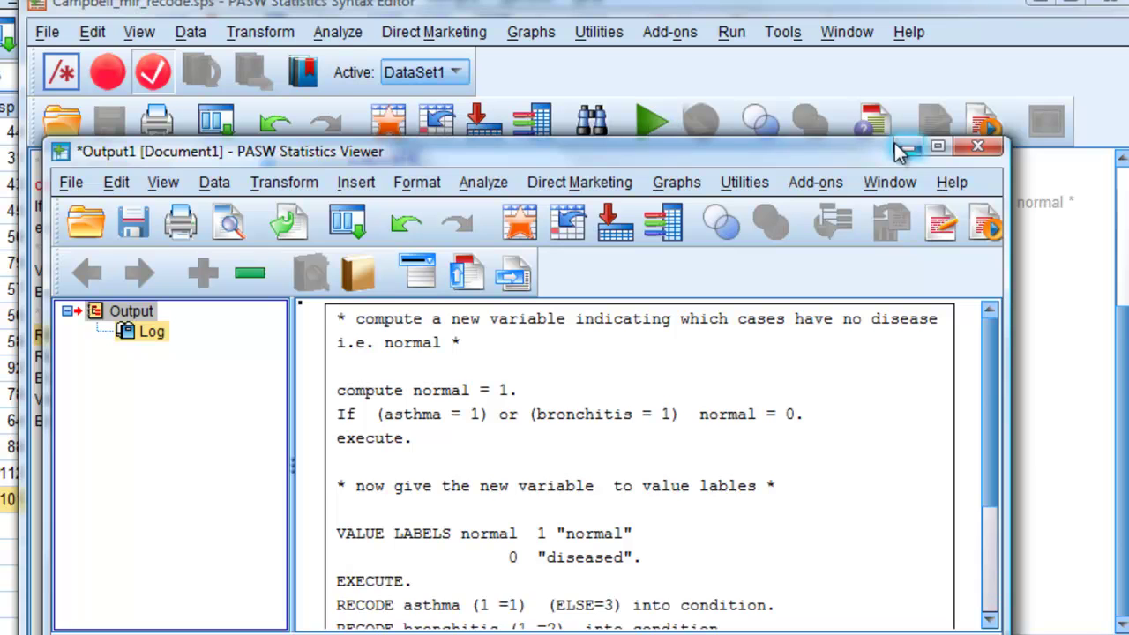
click(904, 146)
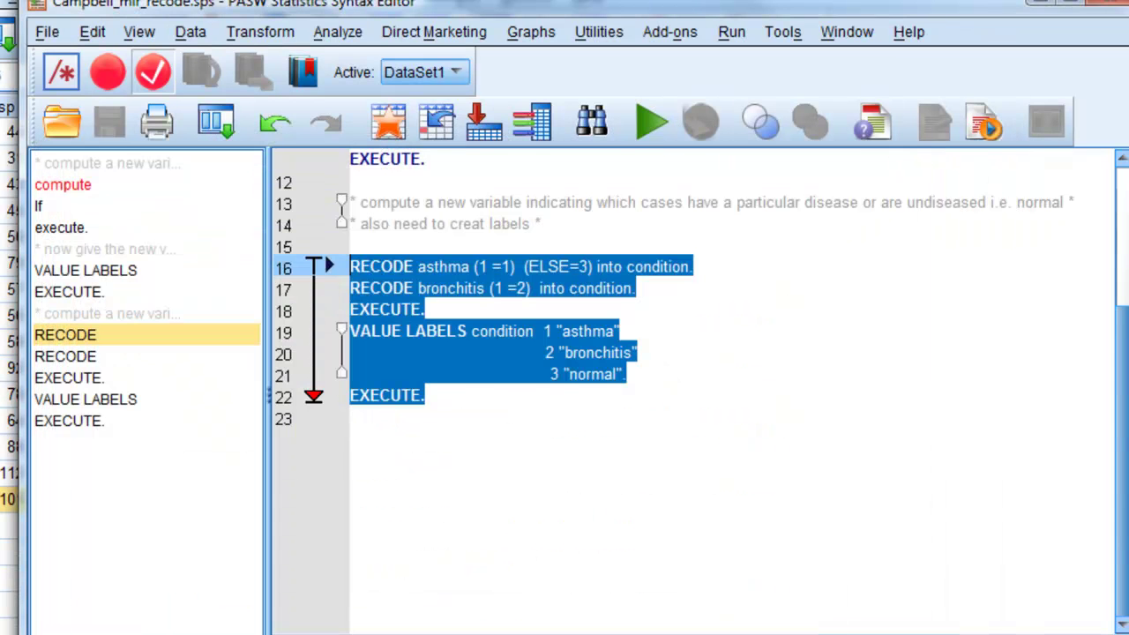
- Inspect condition's value labels: 1 asthma, 2 bronchitis, 3 normal
key(alt+Tab)
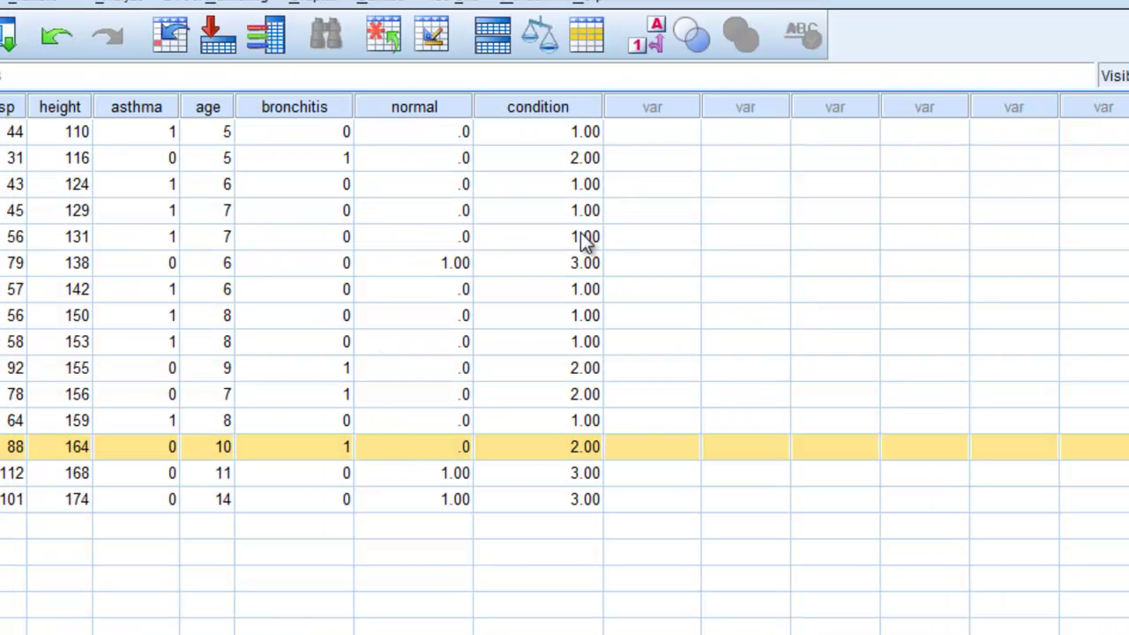
click(107, 627)
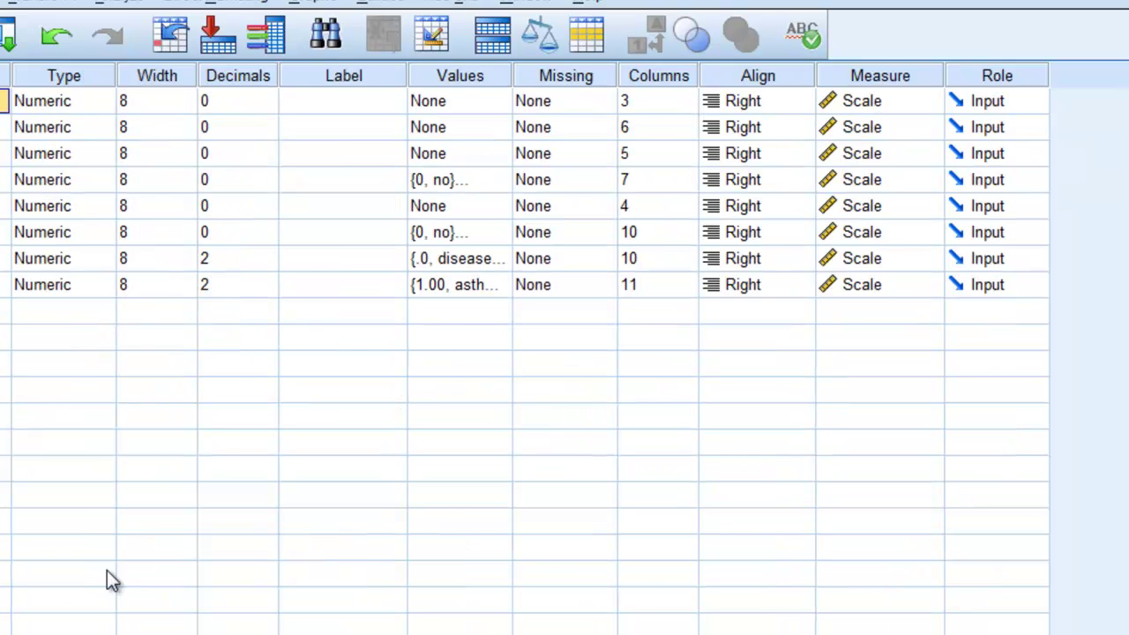
click(424, 286)
click(492, 292)
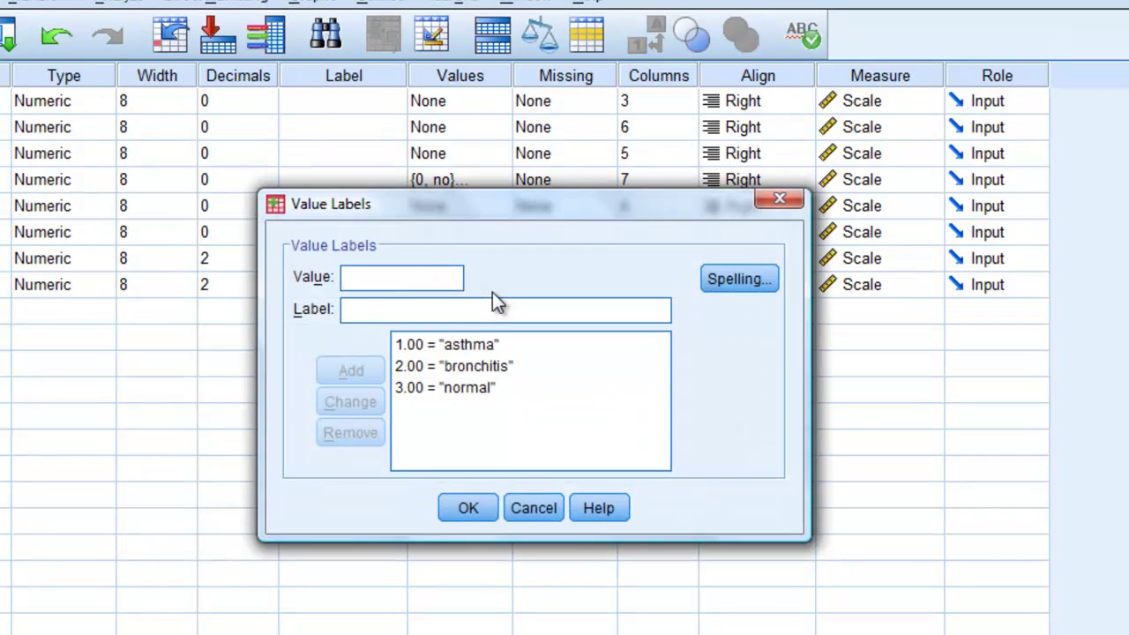
click(529, 505)
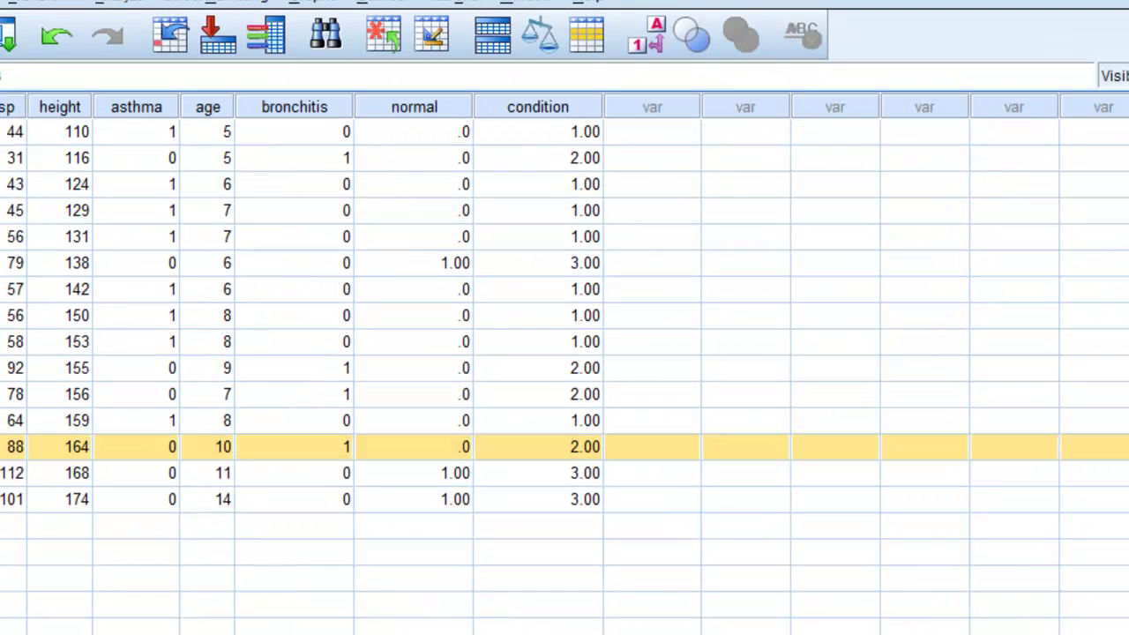
- Create a simple boxplot of height with condition on the category axis
click(323, 4)
mouse_move(336, 92)
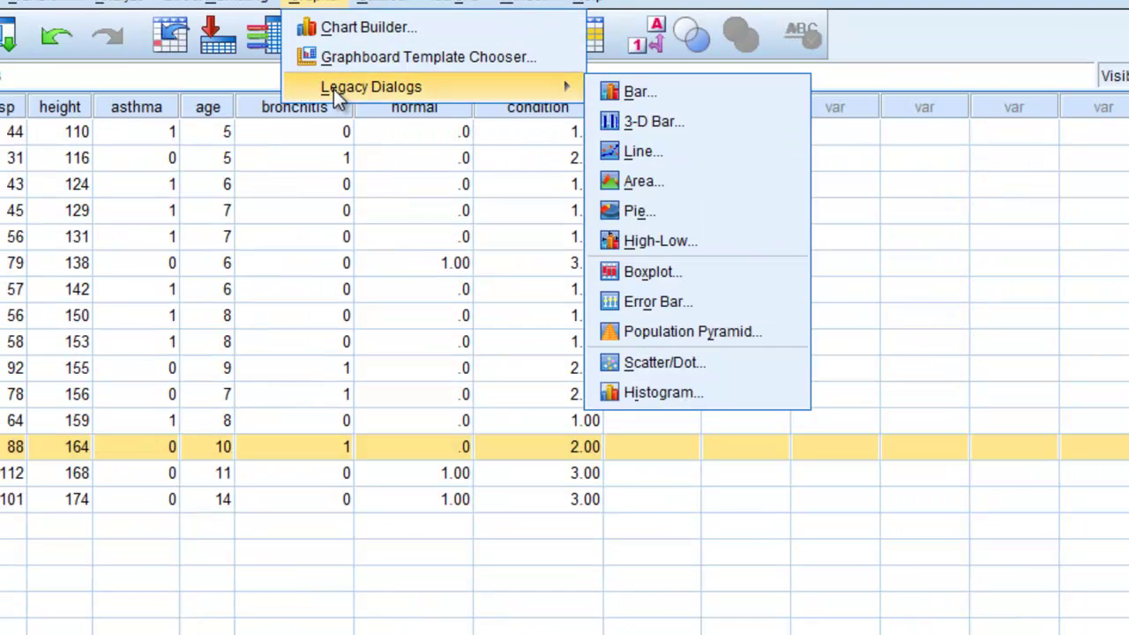
click(652, 272)
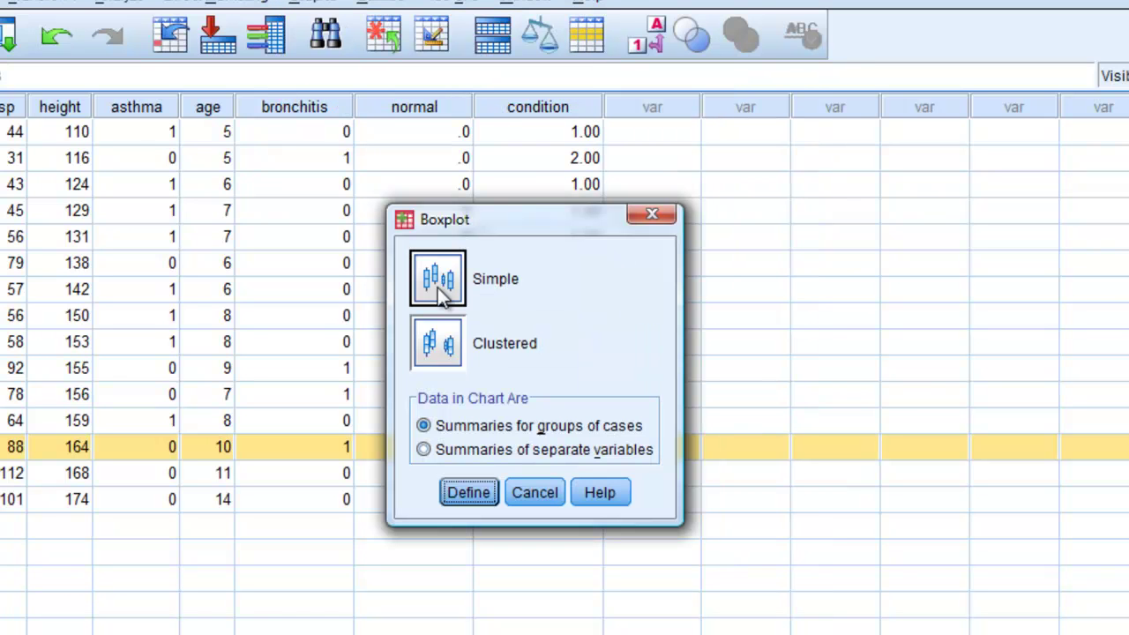
click(437, 288)
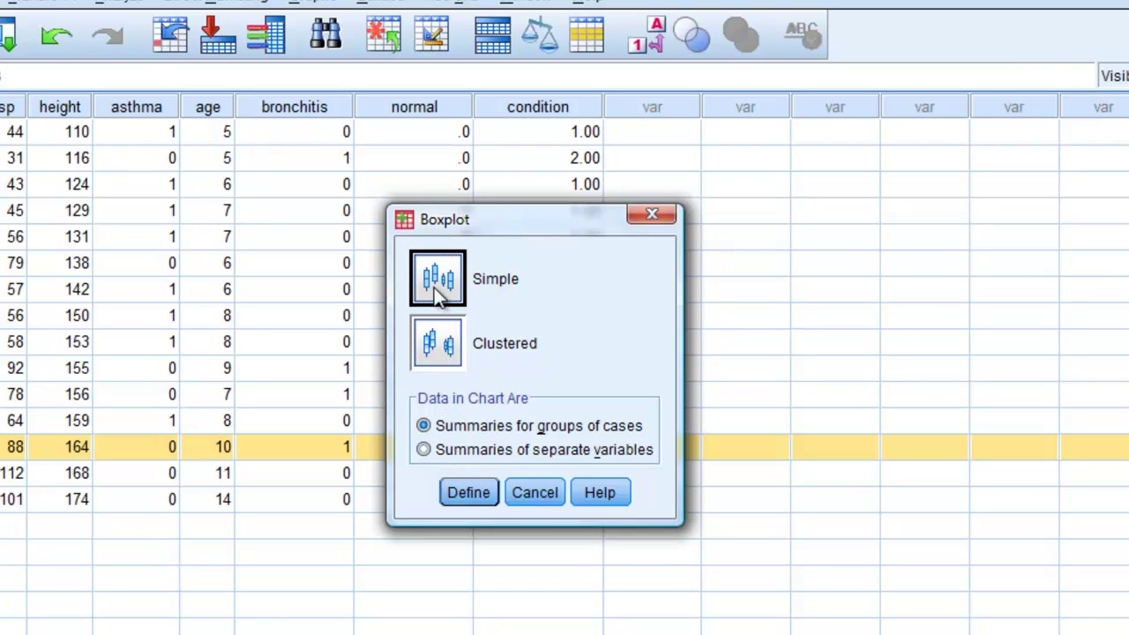
click(469, 492)
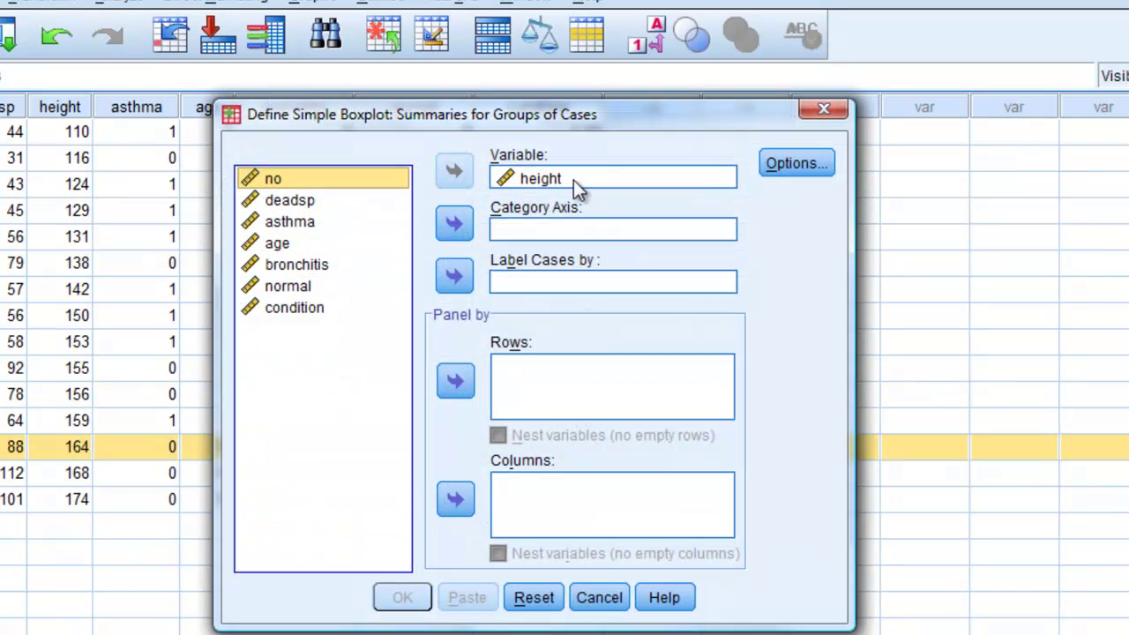
click(291, 309)
click(454, 224)
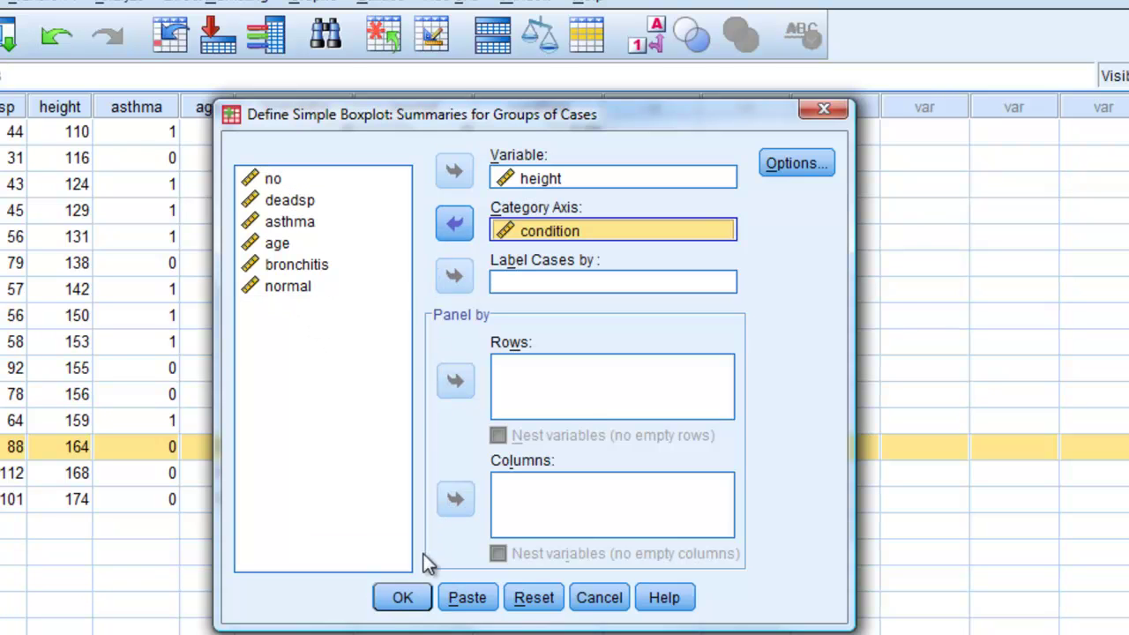
click(409, 600)
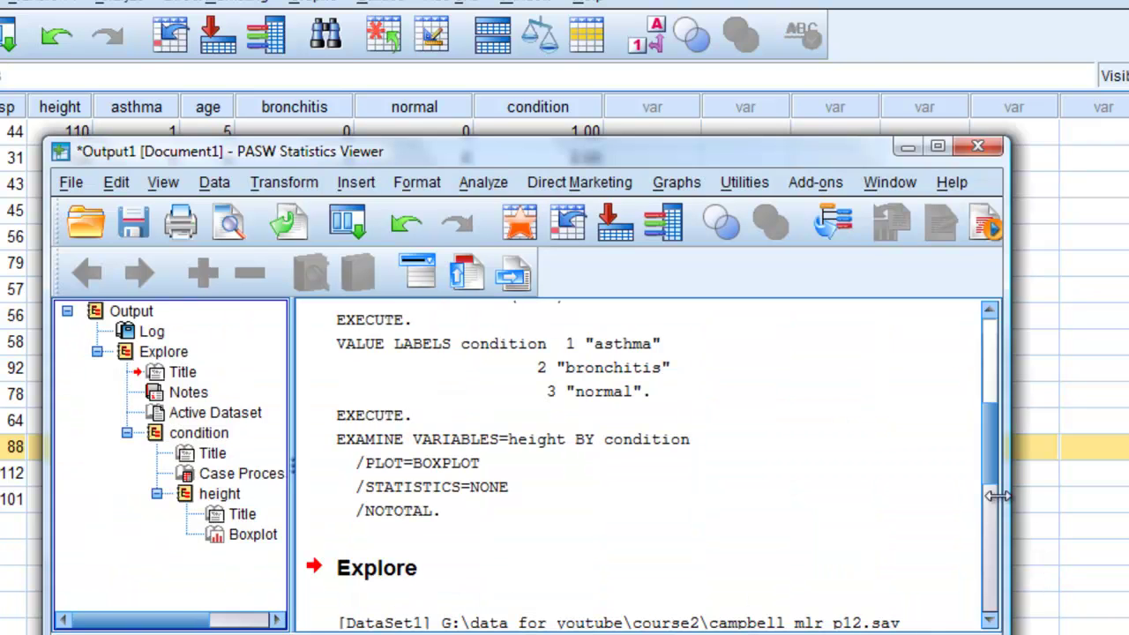
- Make the output viewer window taller
drag(993, 456, 1003, 546)
drag(1003, 395, 1124, 395)
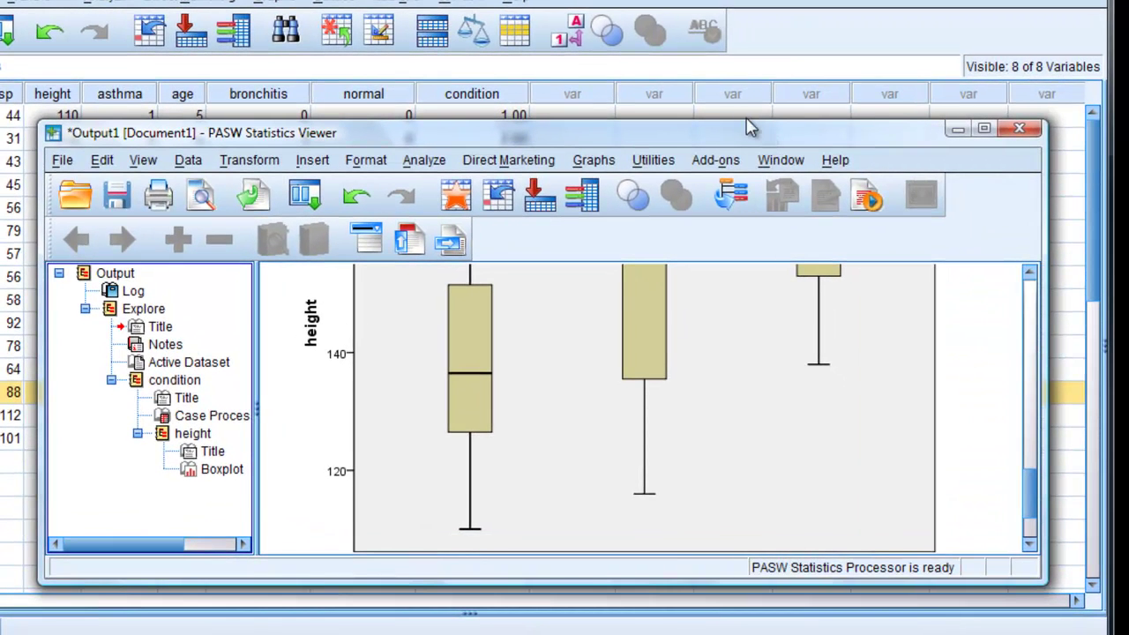
drag(748, 124, 689, 0)
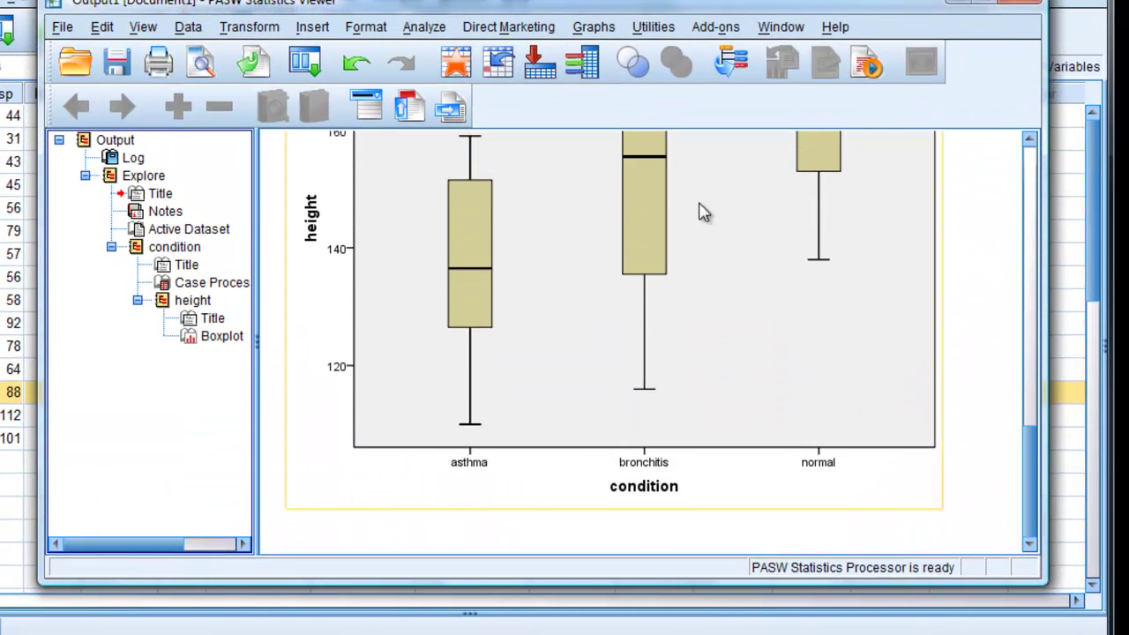
mouse_move(1028, 445)
mouse_down()
mouse_move(1021, 408)
mouse_move(1020, 454)
mouse_up()
- Review the height boxplot: asthma has the lowest median, then bronchitis, then normal
click(772, 458)
click(987, 461)
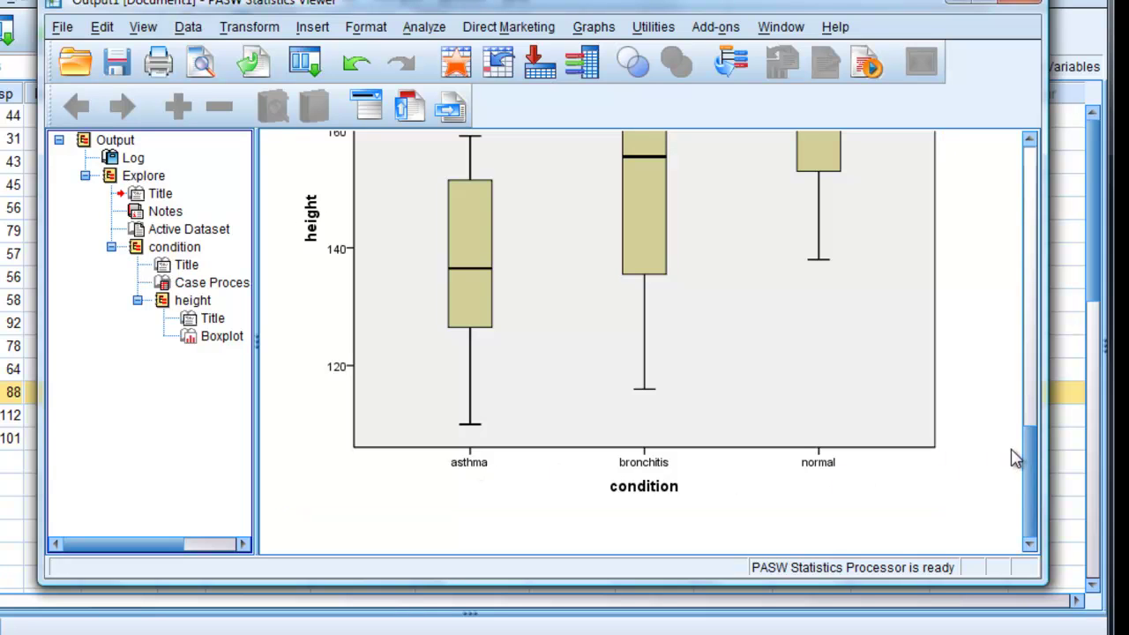
drag(1023, 452, 1002, 405)
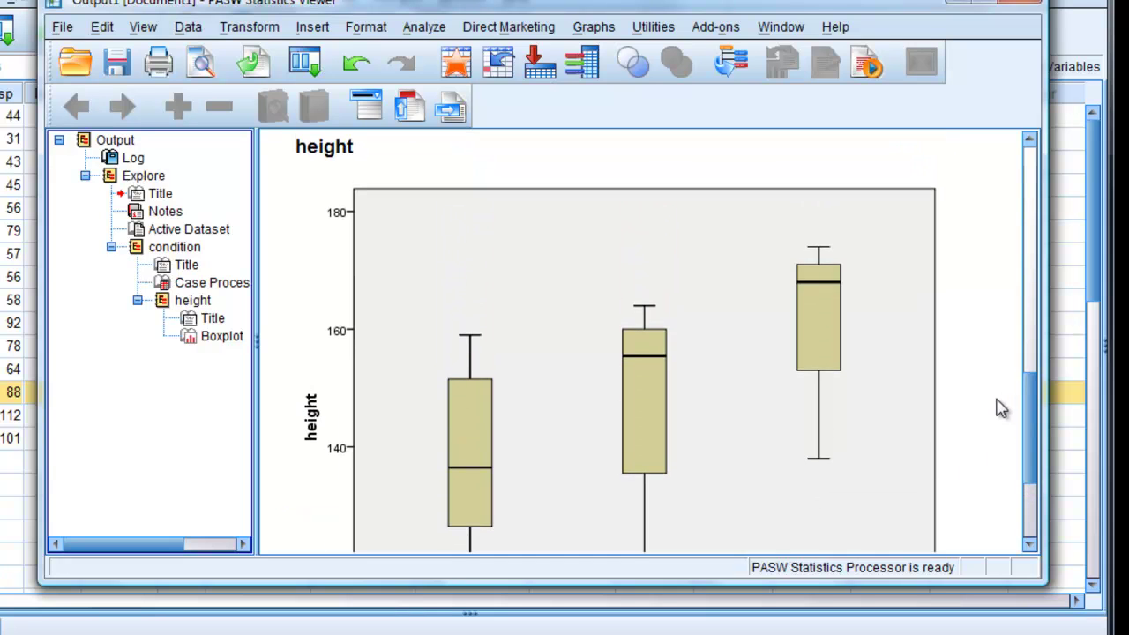
click(393, 432)
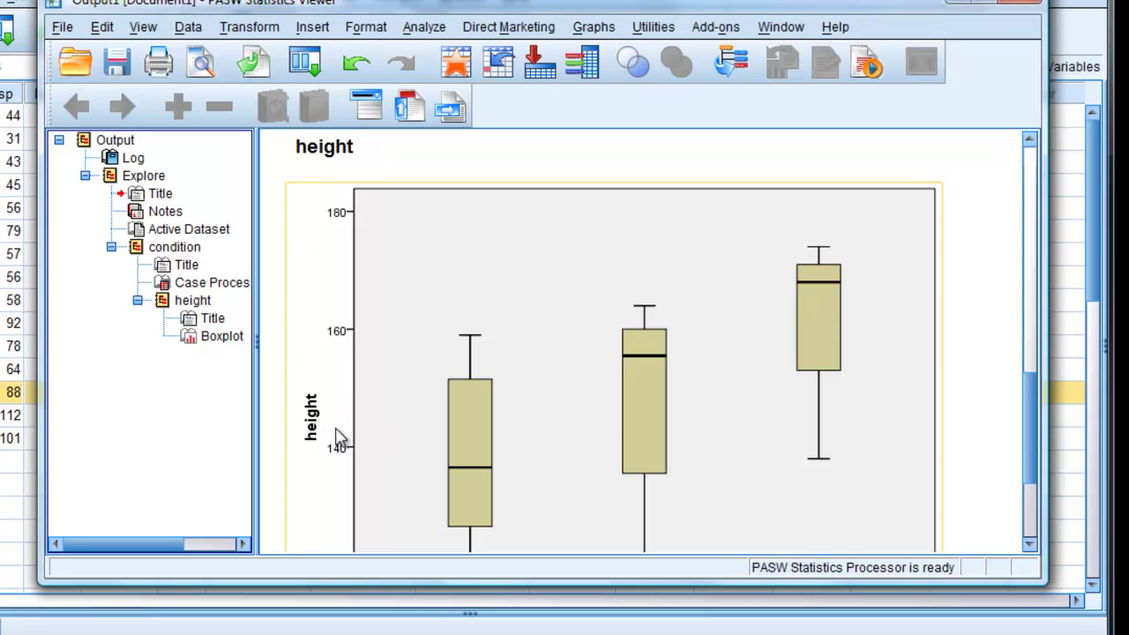
click(1011, 459)
drag(1028, 452, 1031, 501)
click(687, 525)
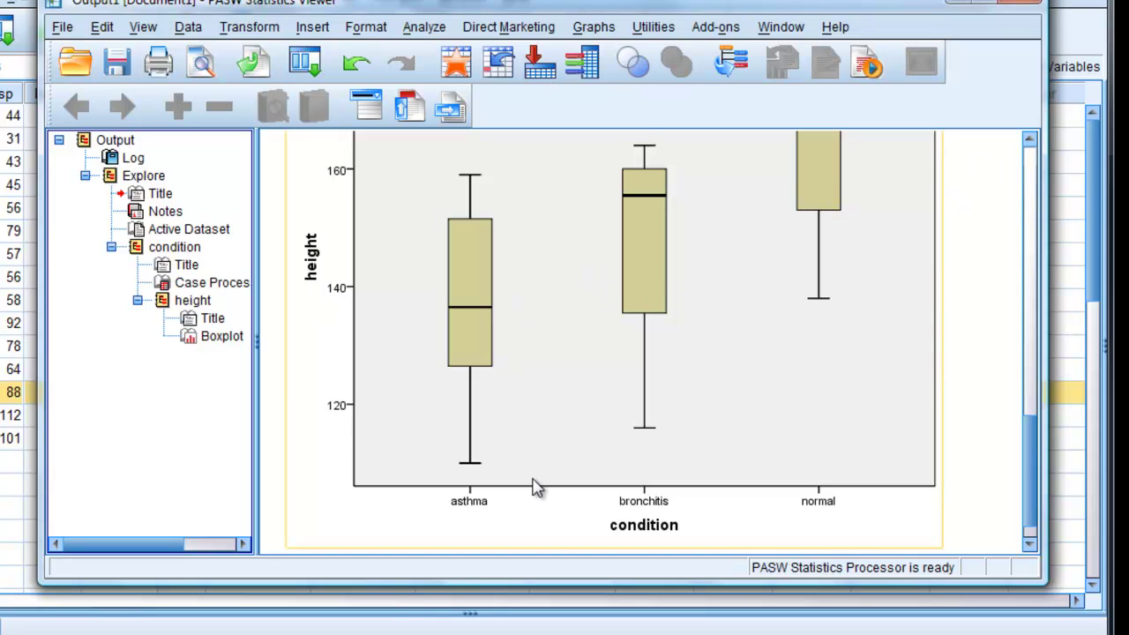
drag(1034, 477, 1033, 460)
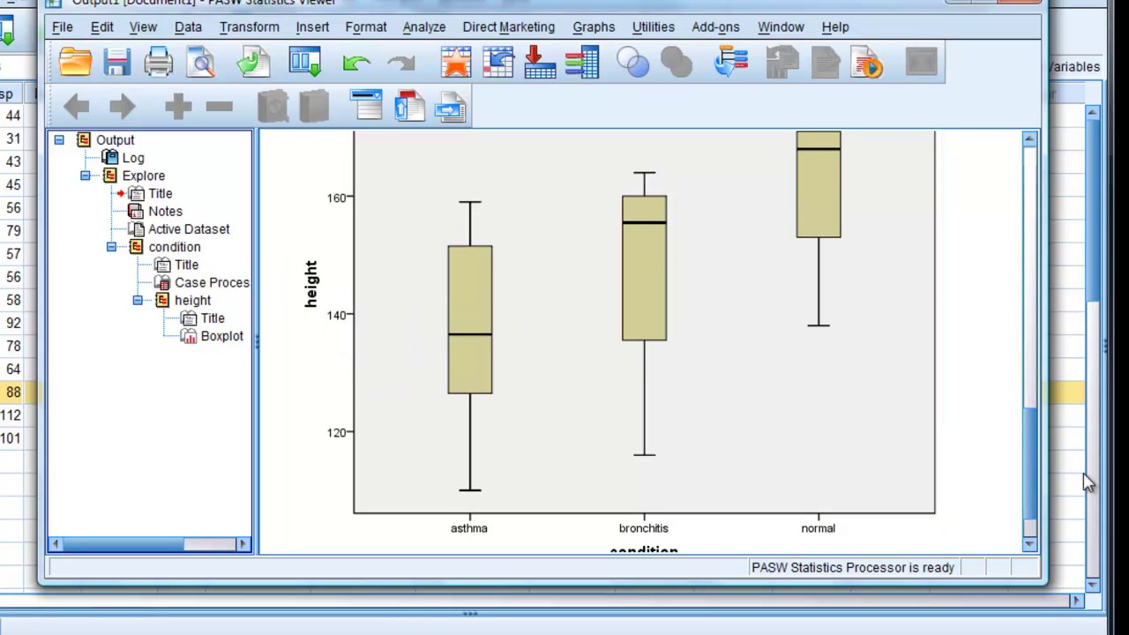
drag(1033, 488, 1032, 494)
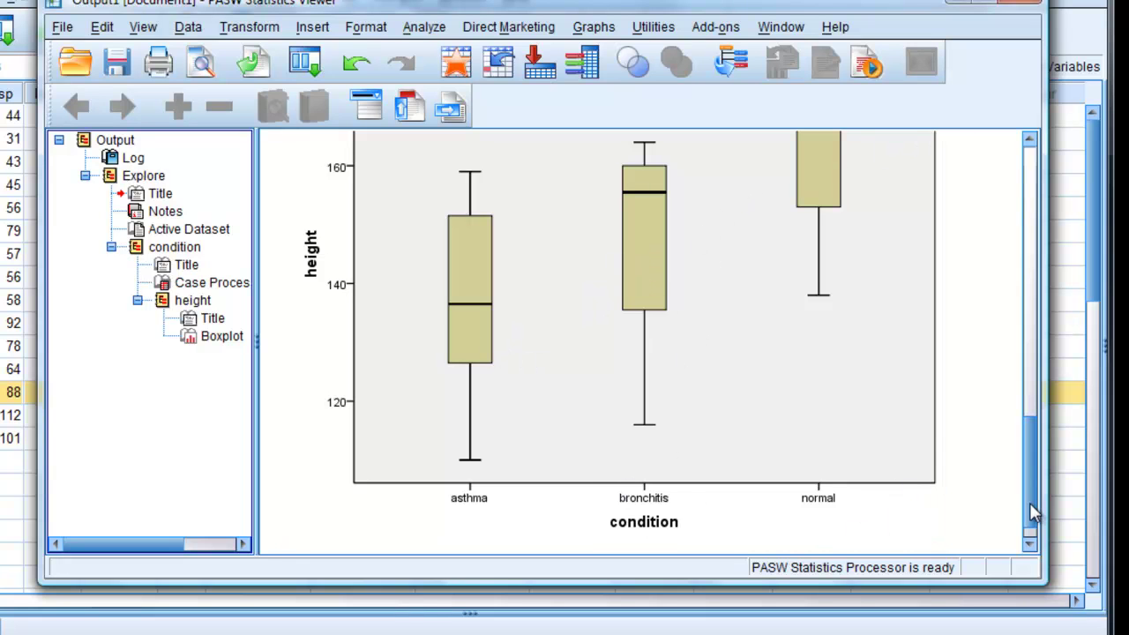
drag(1029, 503, 1030, 194)
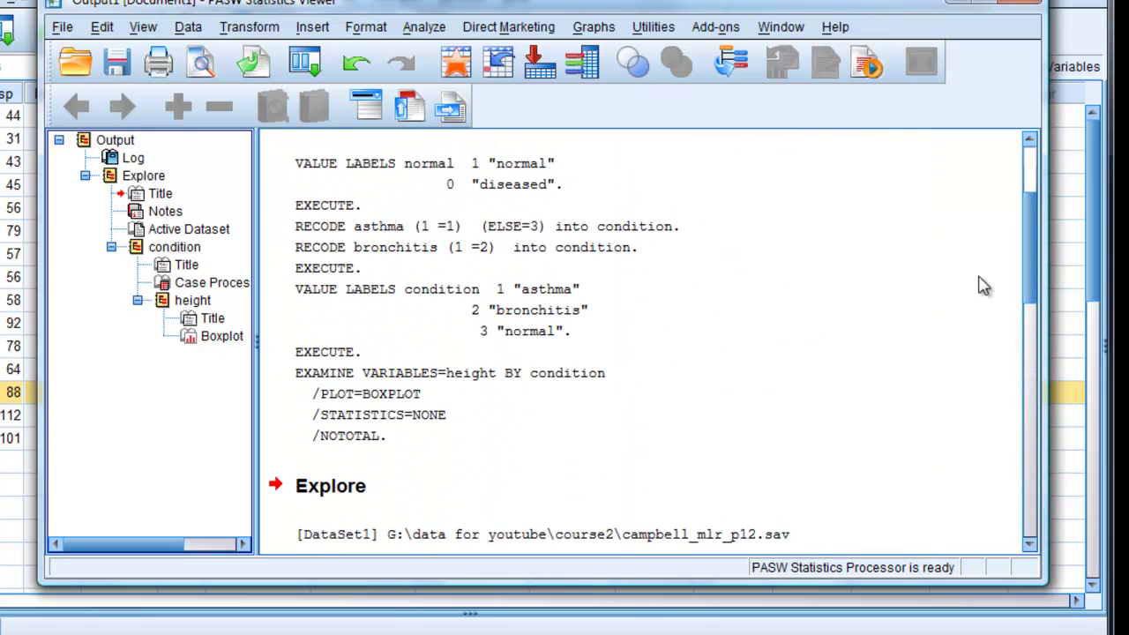
- Recall the boxplot dialog and plot deadsp instead of height, grouped by condition
click(302, 63)
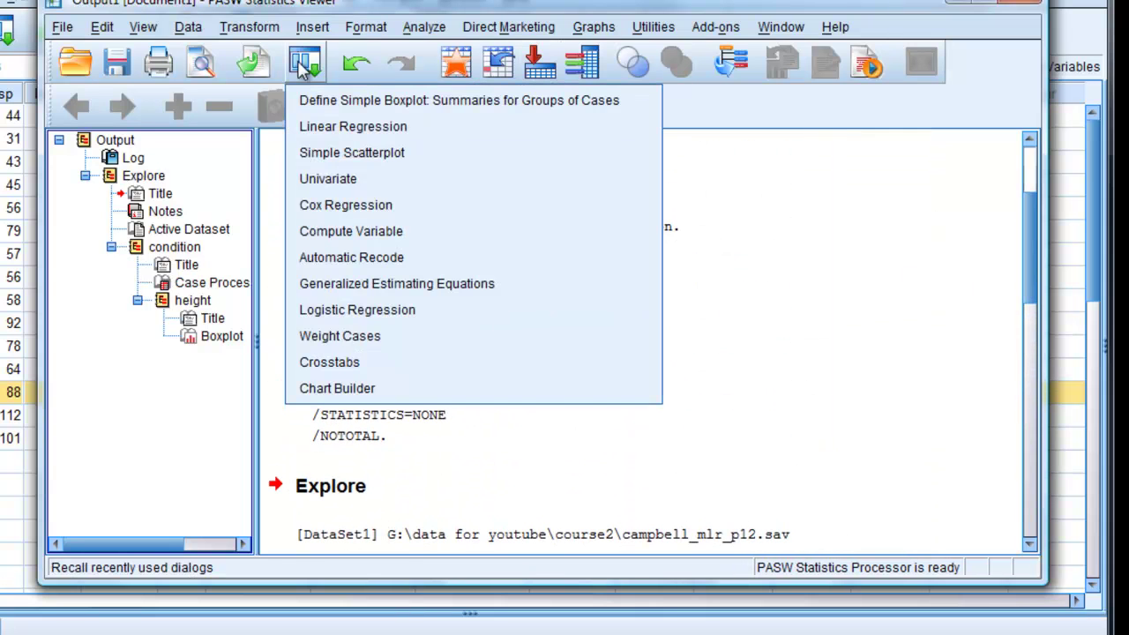
click(308, 100)
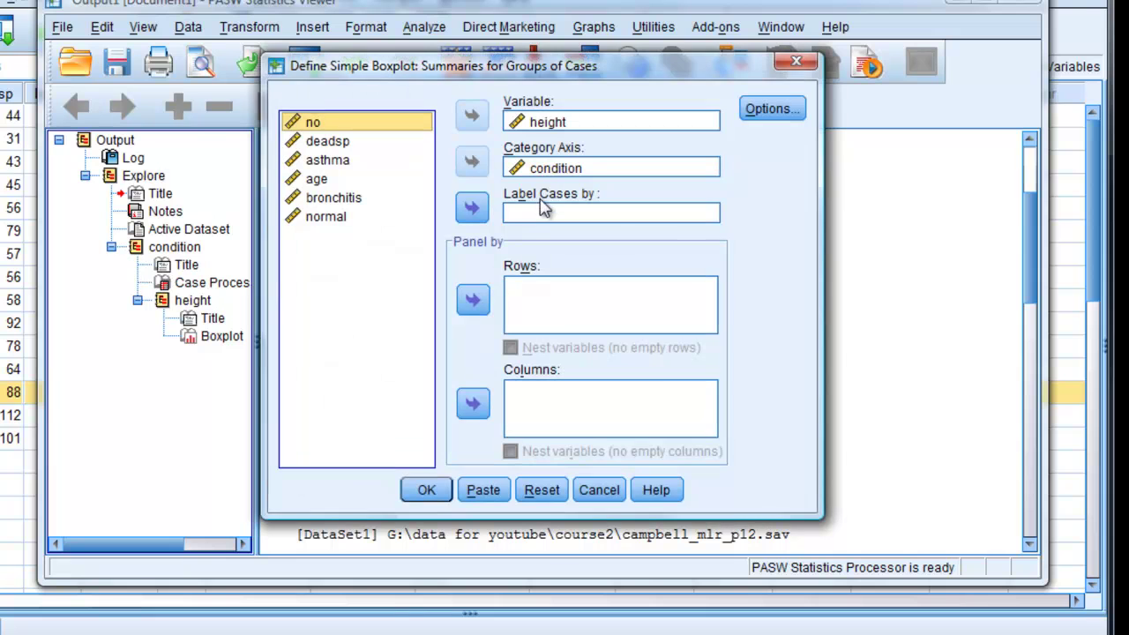
click(538, 123)
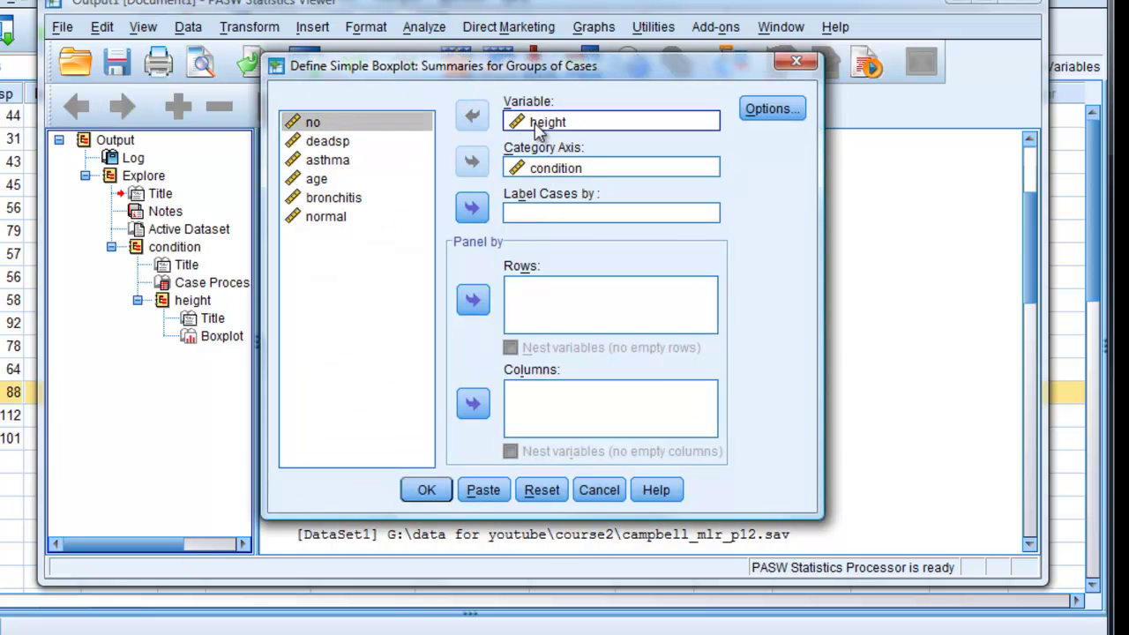
click(473, 126)
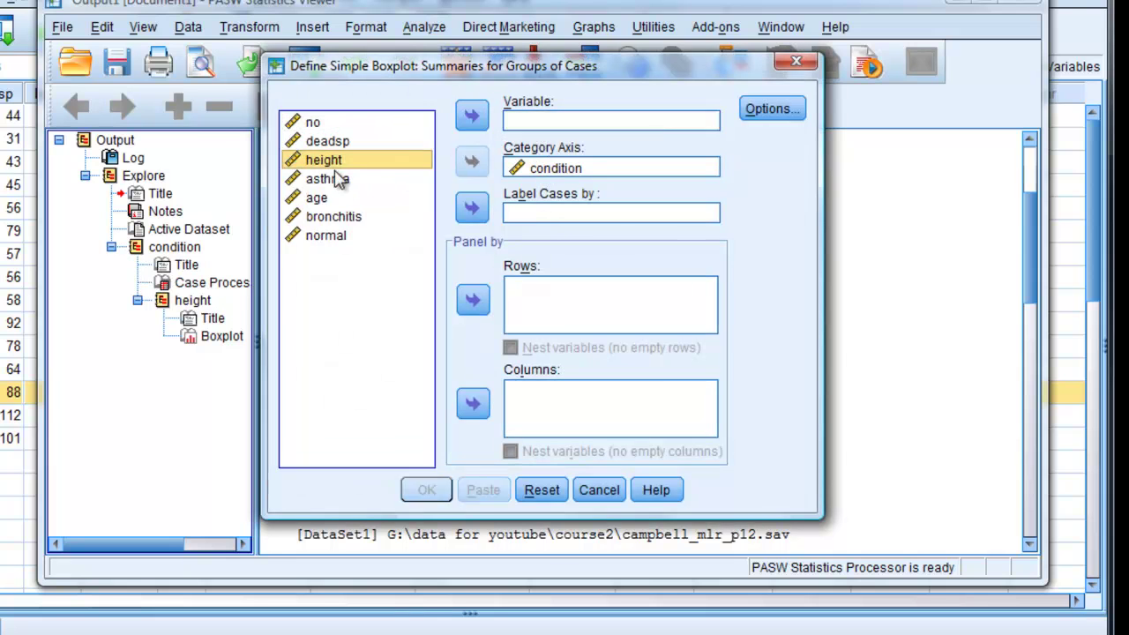
click(328, 141)
click(472, 115)
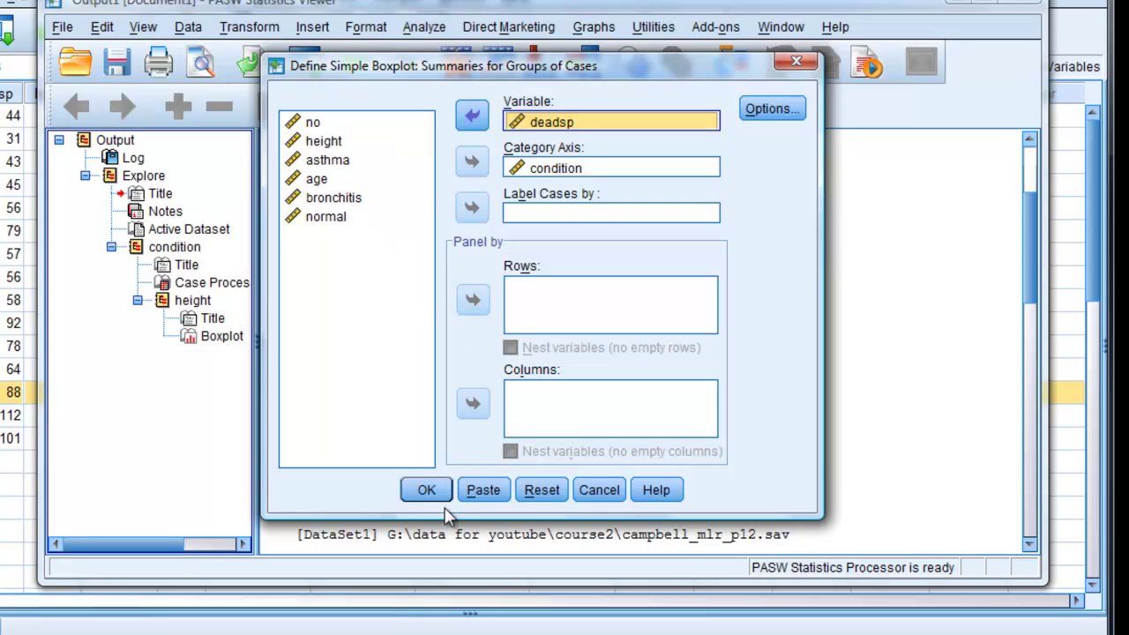
click(434, 494)
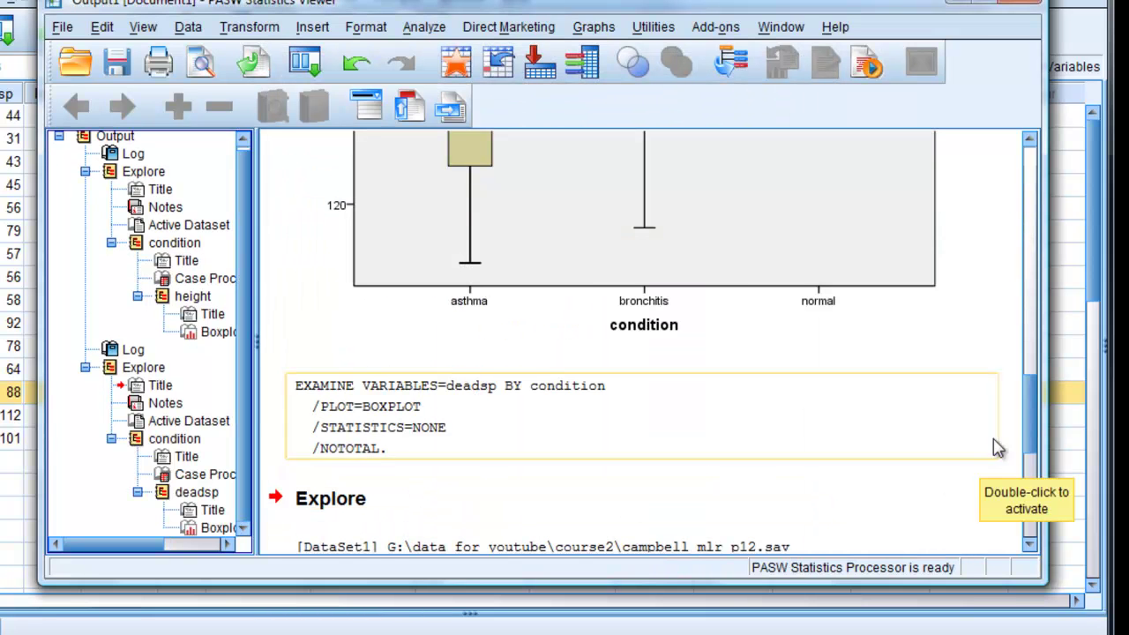
drag(1029, 432, 1020, 512)
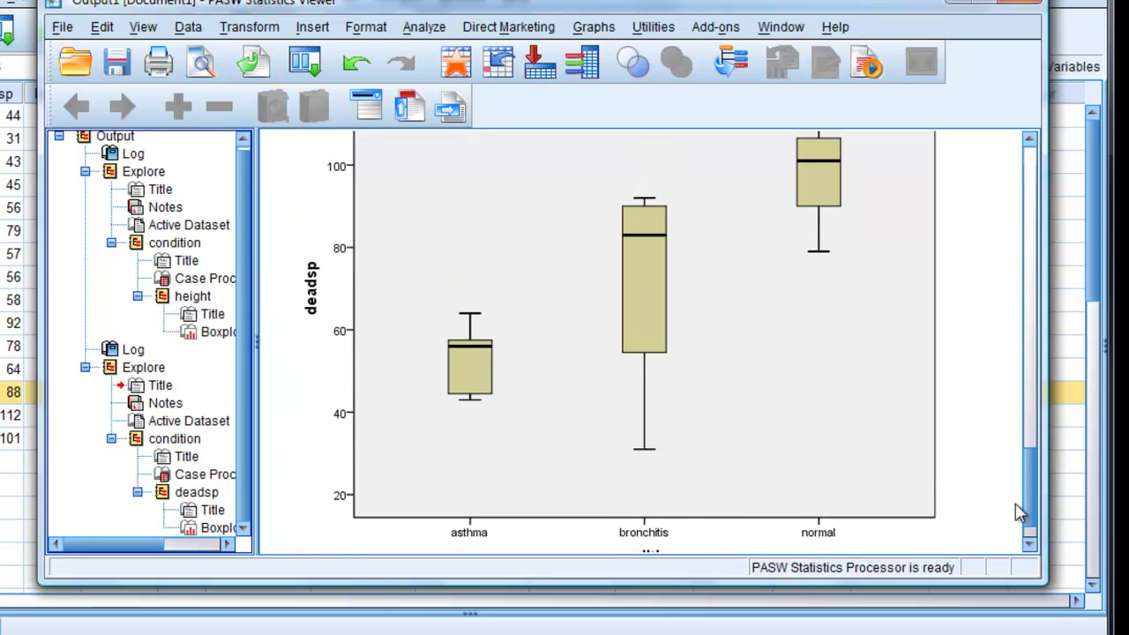
mouse_move(1020, 512)
mouse_down()
mouse_move(996, 350)
mouse_move(1018, 346)
mouse_move(1014, 516)
mouse_up()
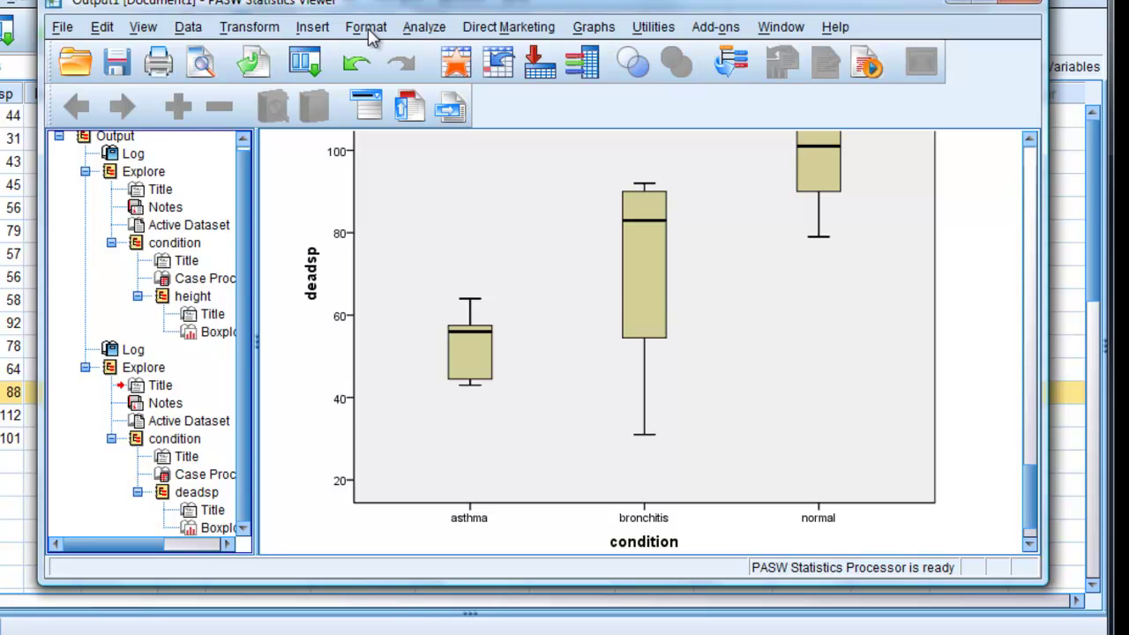
- Set up a linear regression with deadsp dependent and asthma and bronchitis as independents
click(429, 30)
mouse_move(438, 256)
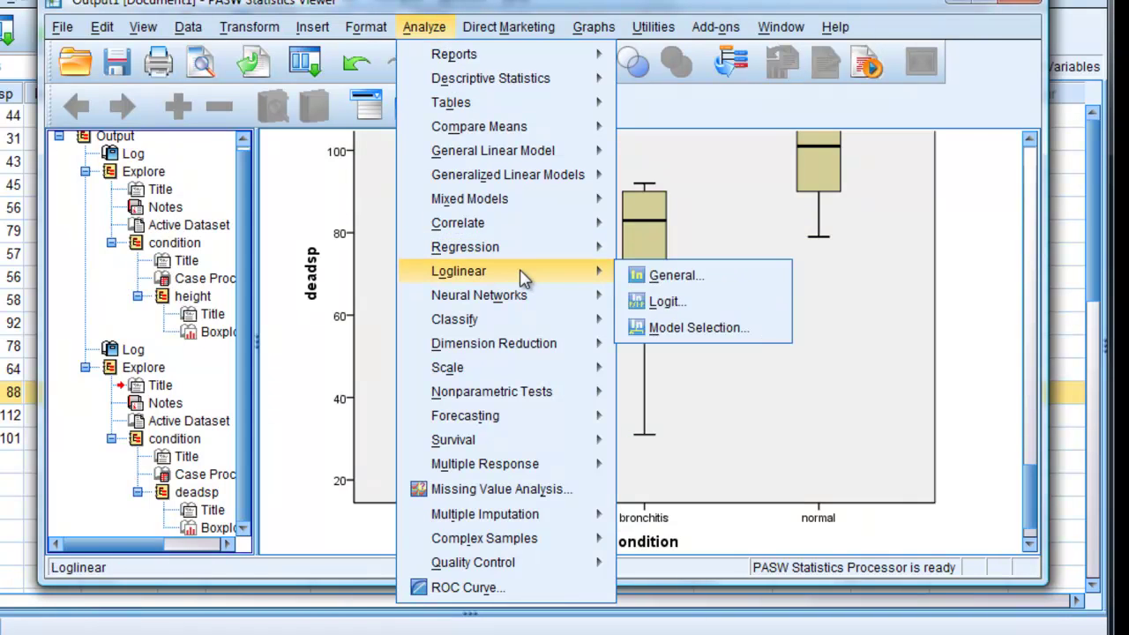
mouse_move(498, 249)
click(662, 249)
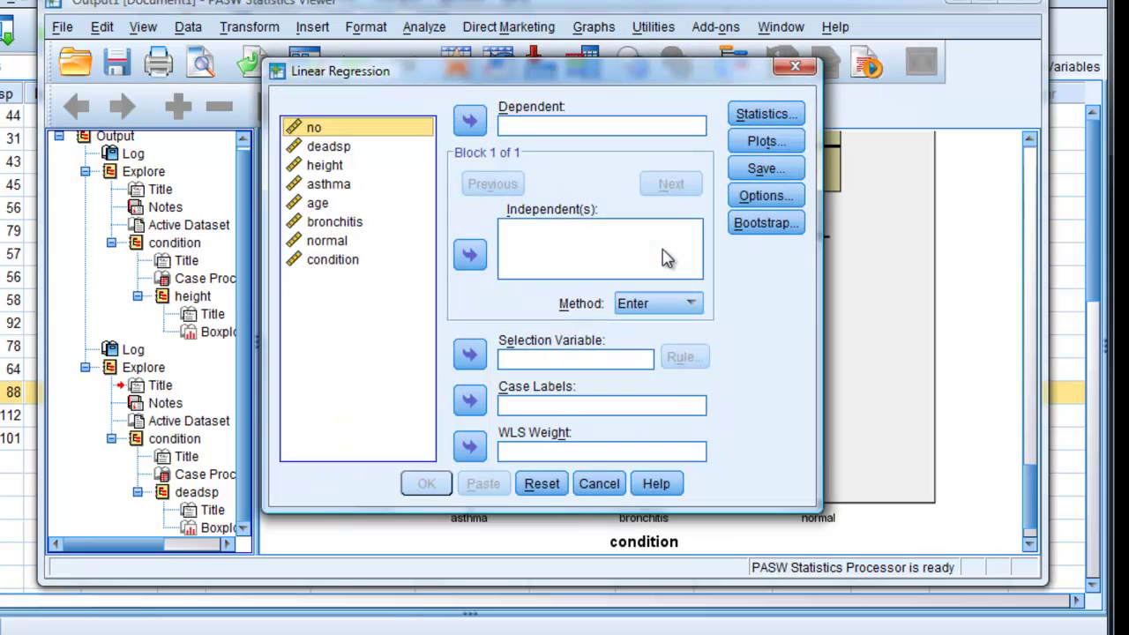
click(342, 148)
click(470, 120)
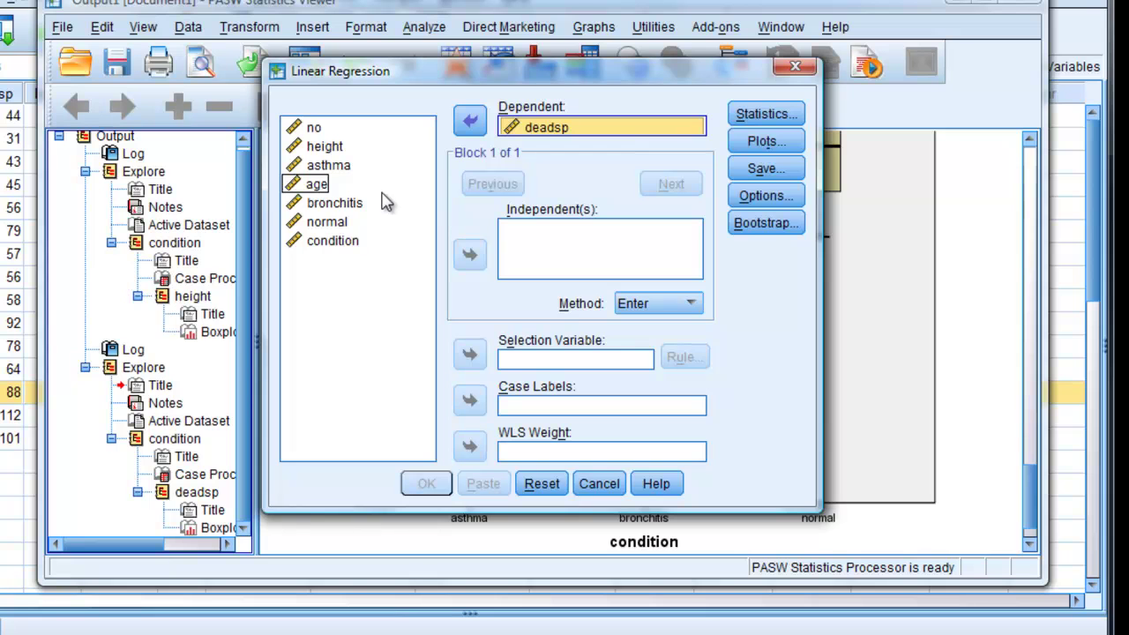
click(328, 168)
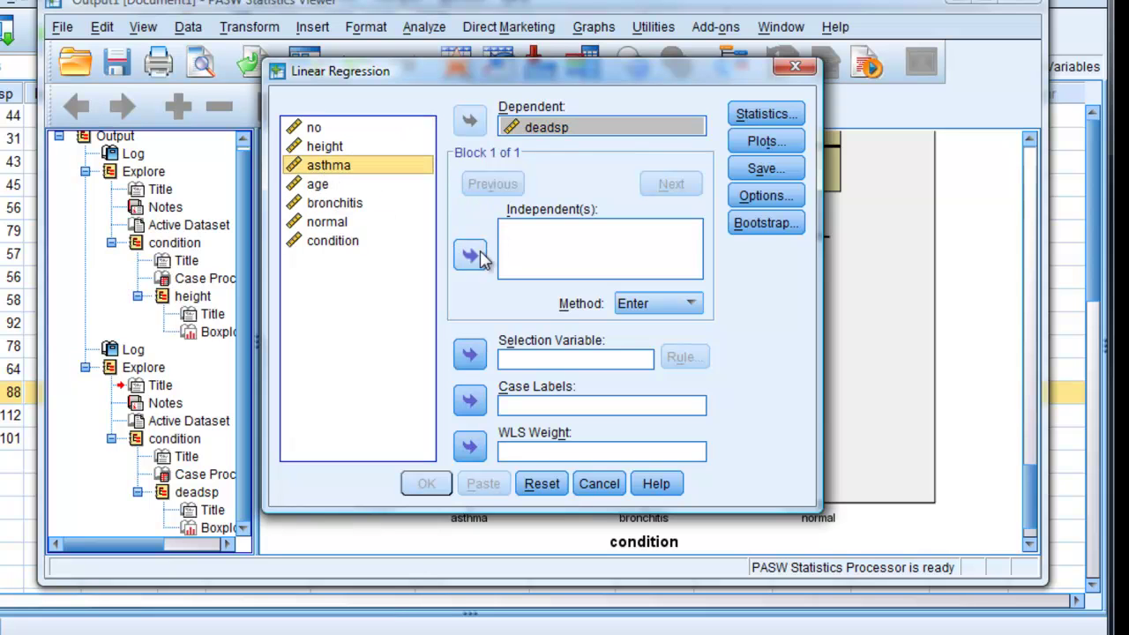
click(469, 255)
click(337, 205)
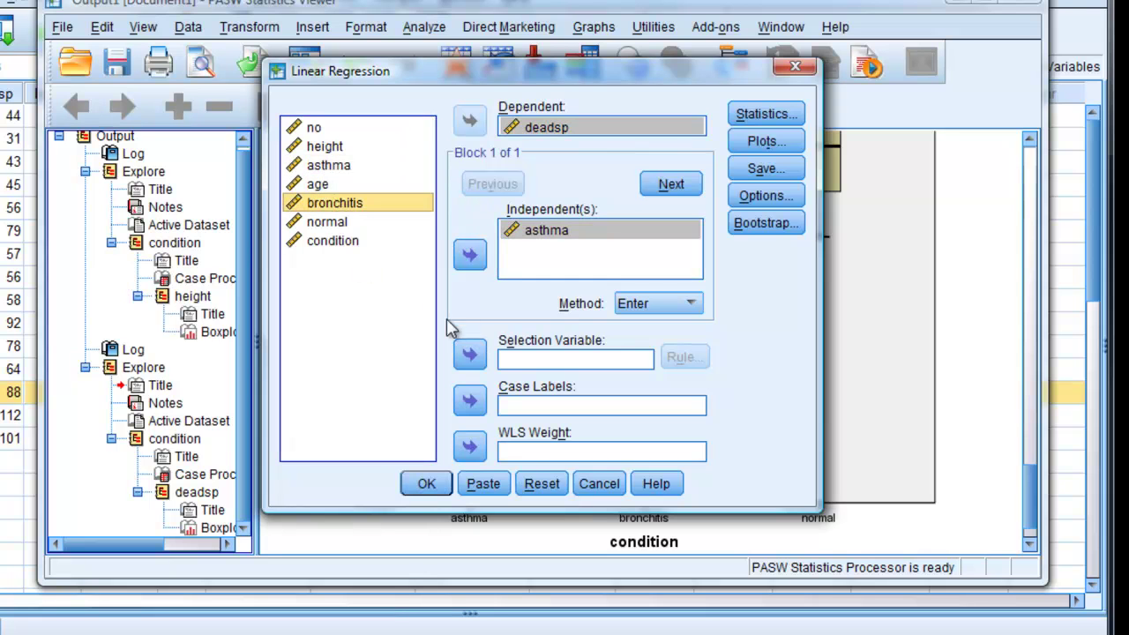
click(469, 255)
- Add confidence intervals and part and partial correlations, then run the regression
click(754, 117)
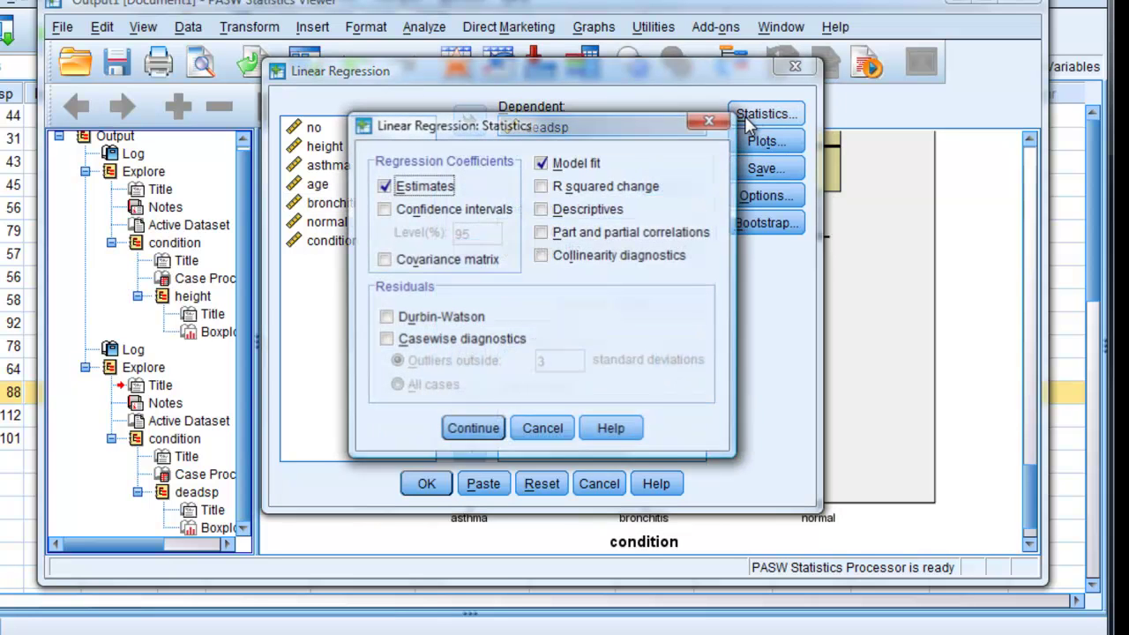
click(386, 212)
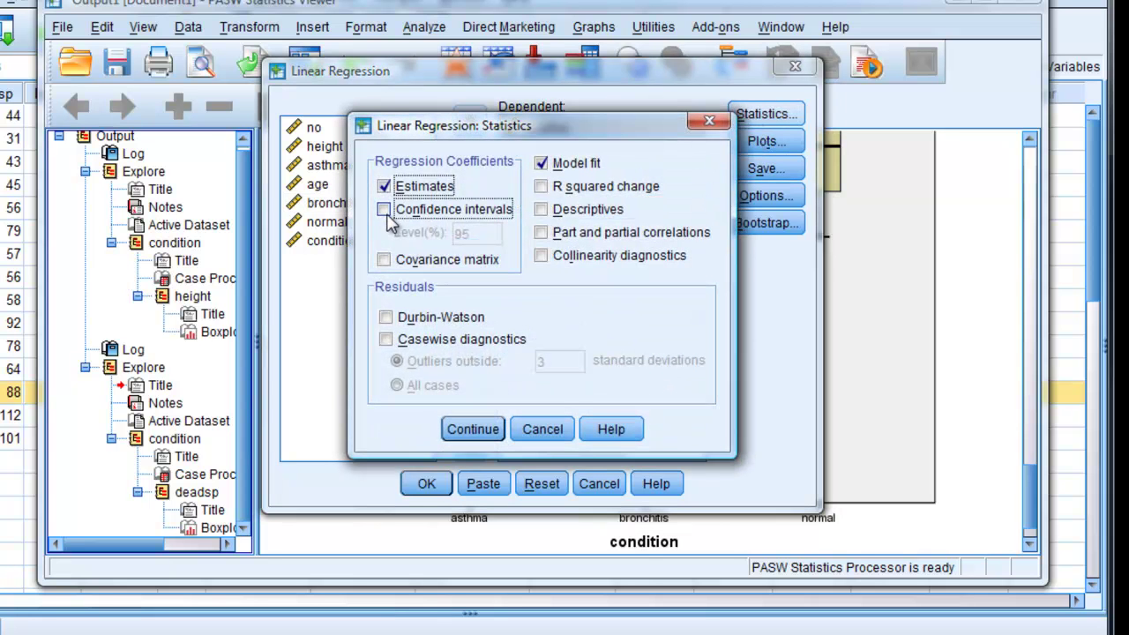
click(545, 235)
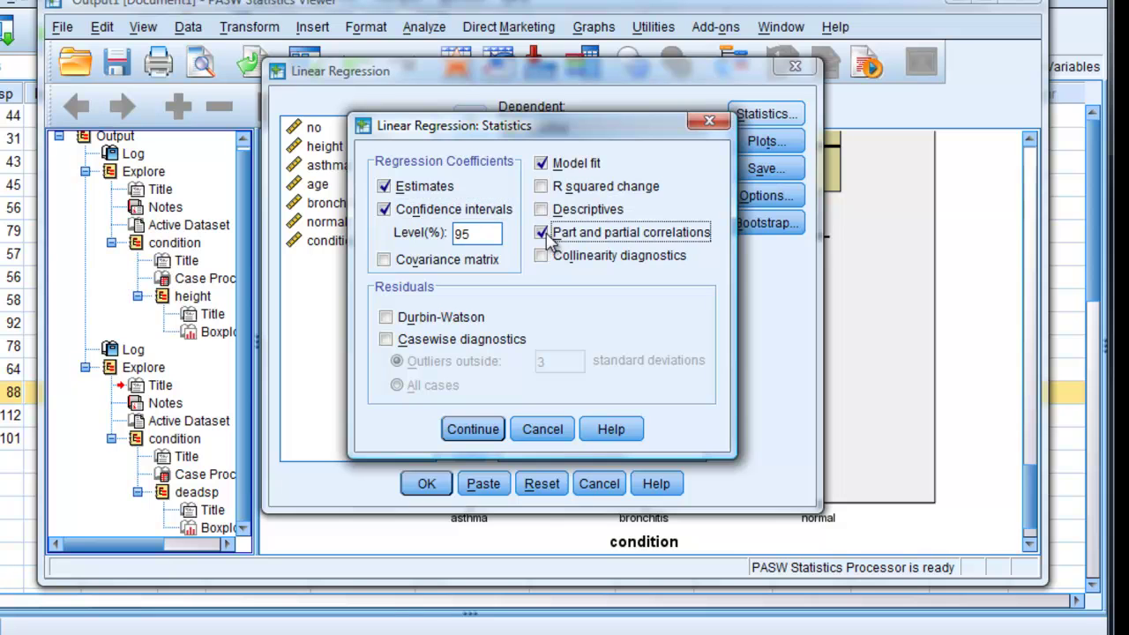
click(483, 432)
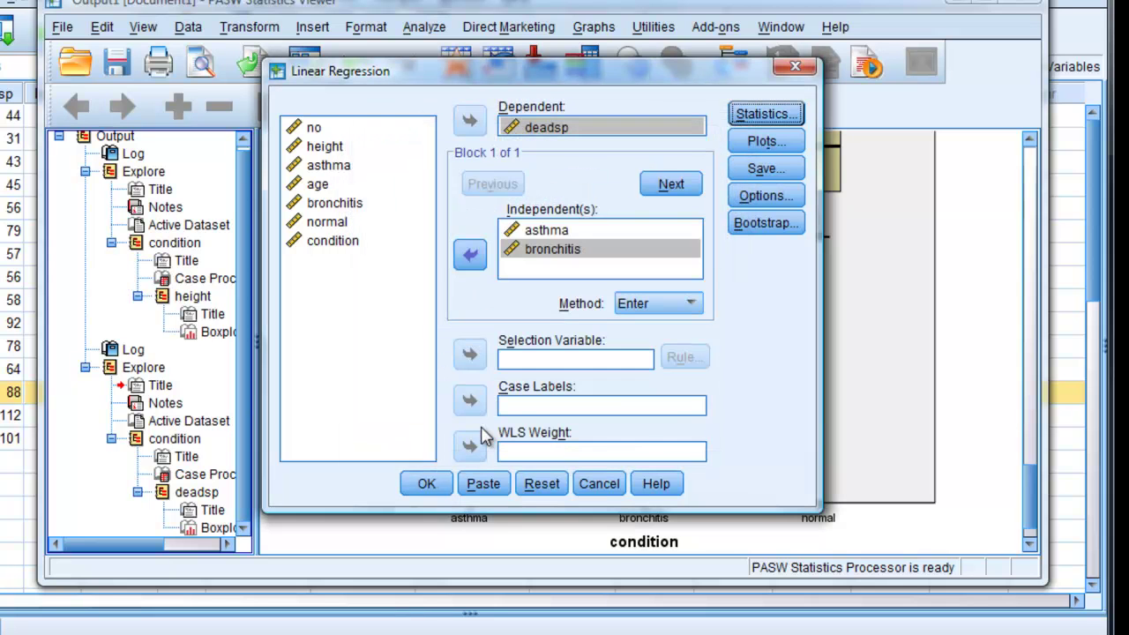
click(427, 484)
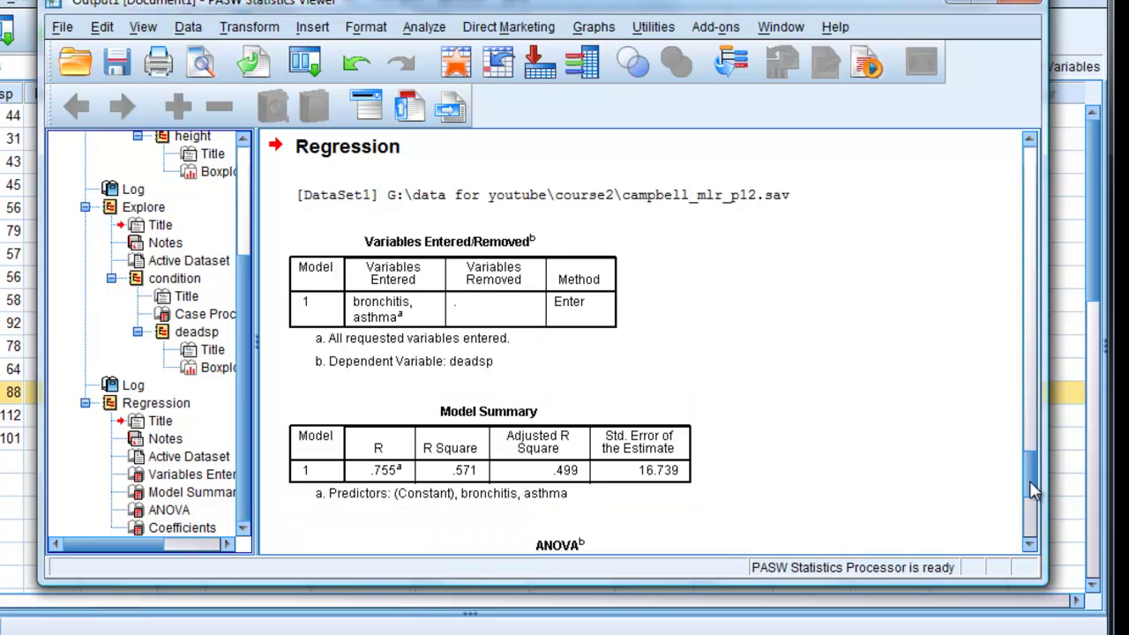
drag(1029, 482, 1029, 526)
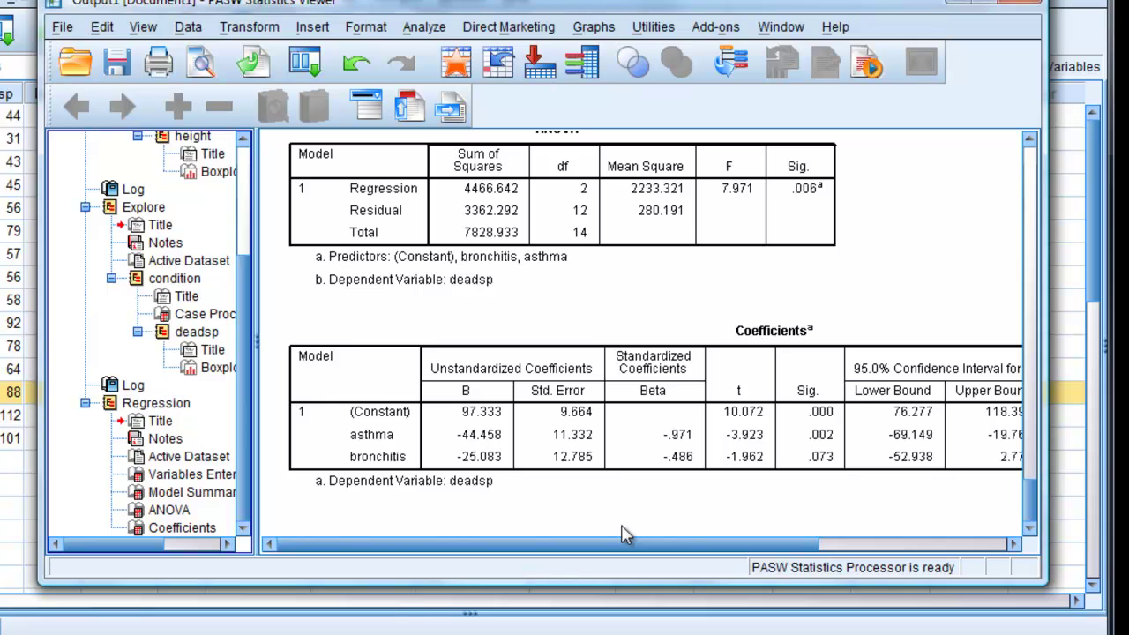
click(520, 480)
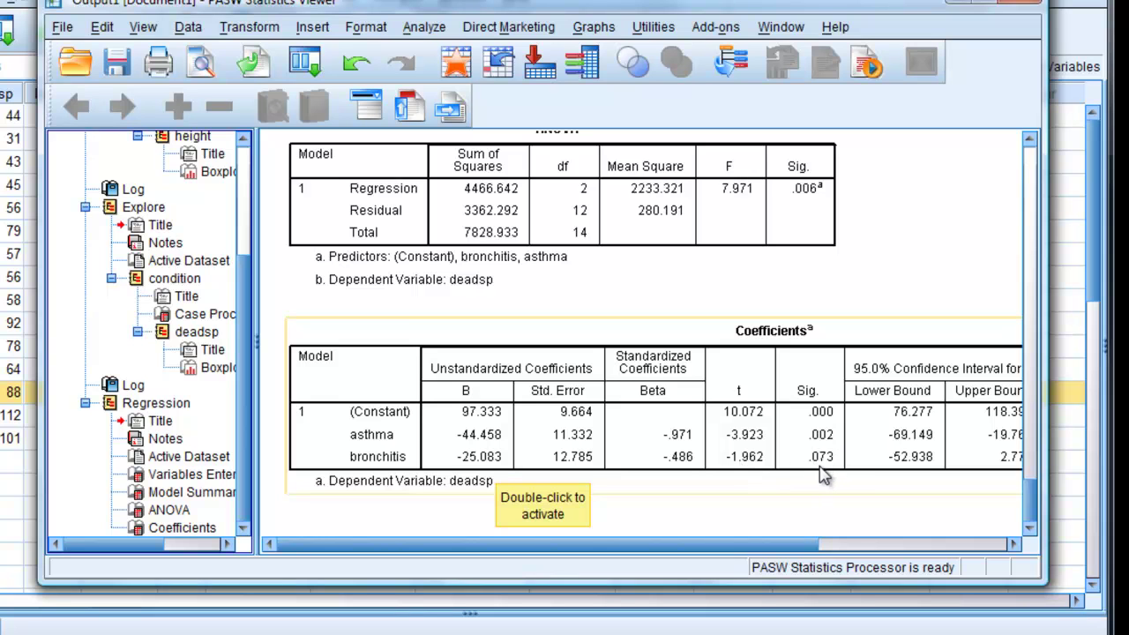
drag(743, 547, 540, 558)
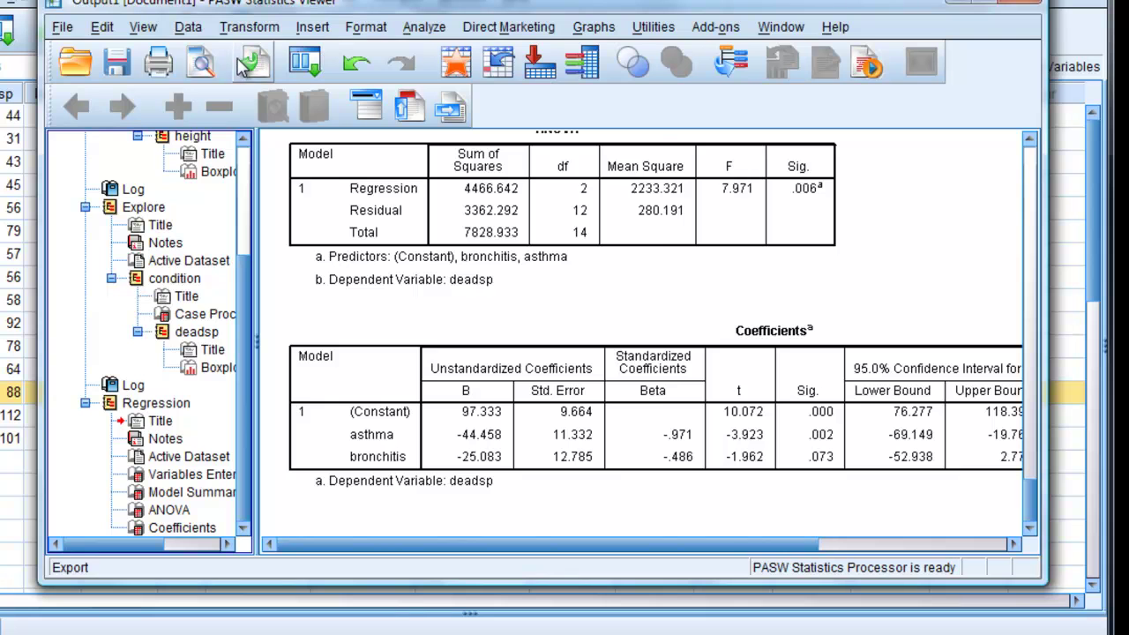
- Replace bronchitis with normal as a predictor and rerun the deadsp regression
click(296, 72)
click(305, 103)
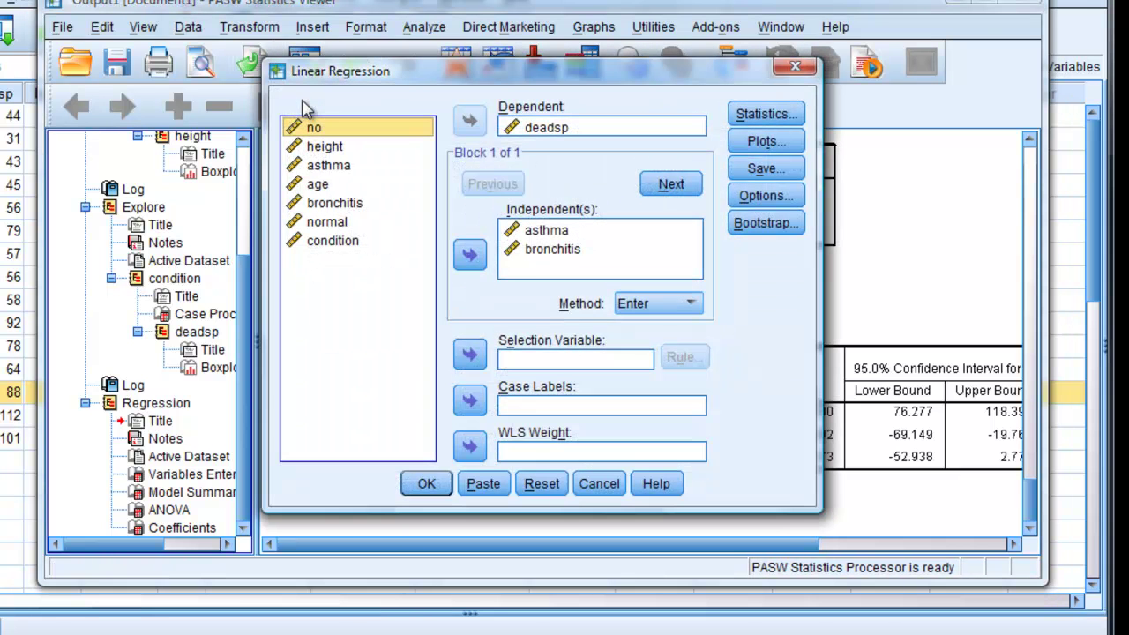
click(527, 254)
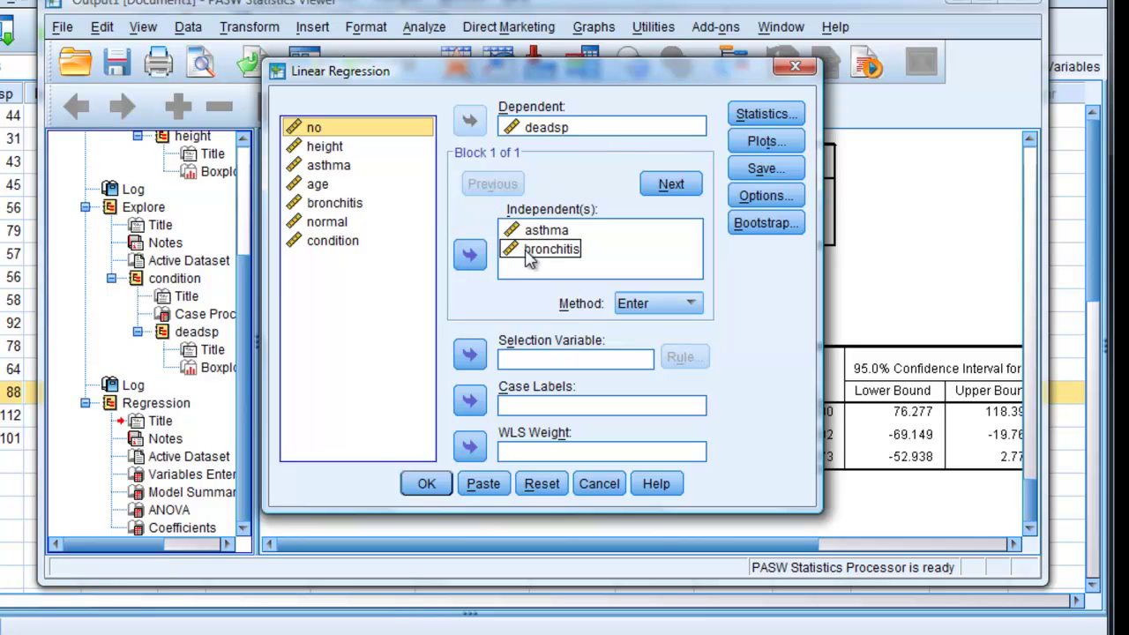
click(529, 251)
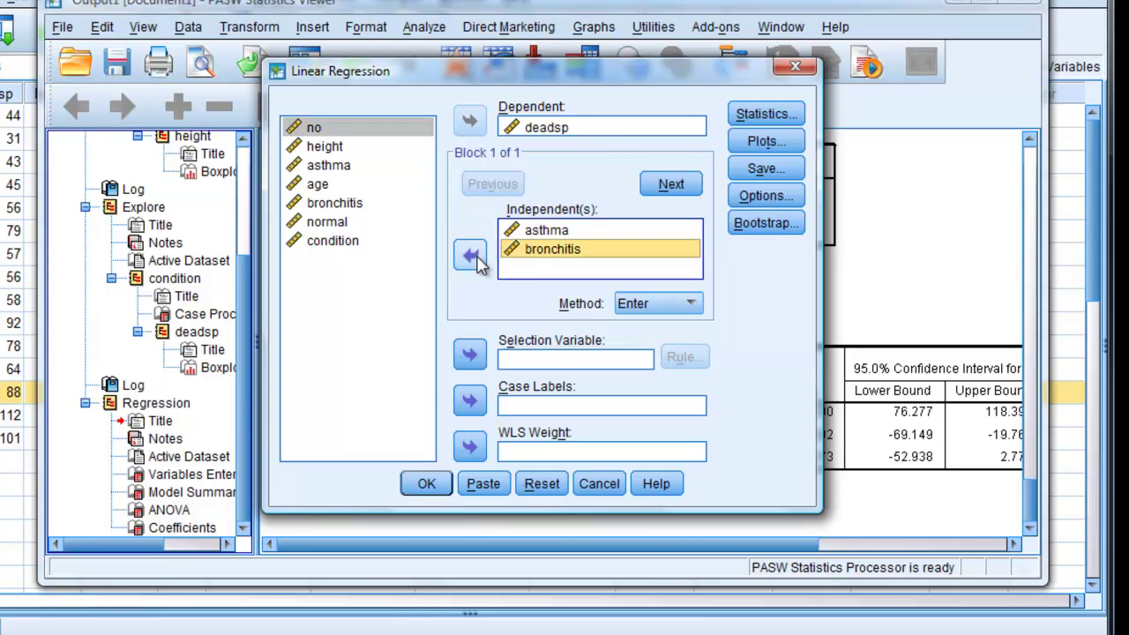
click(469, 254)
click(326, 222)
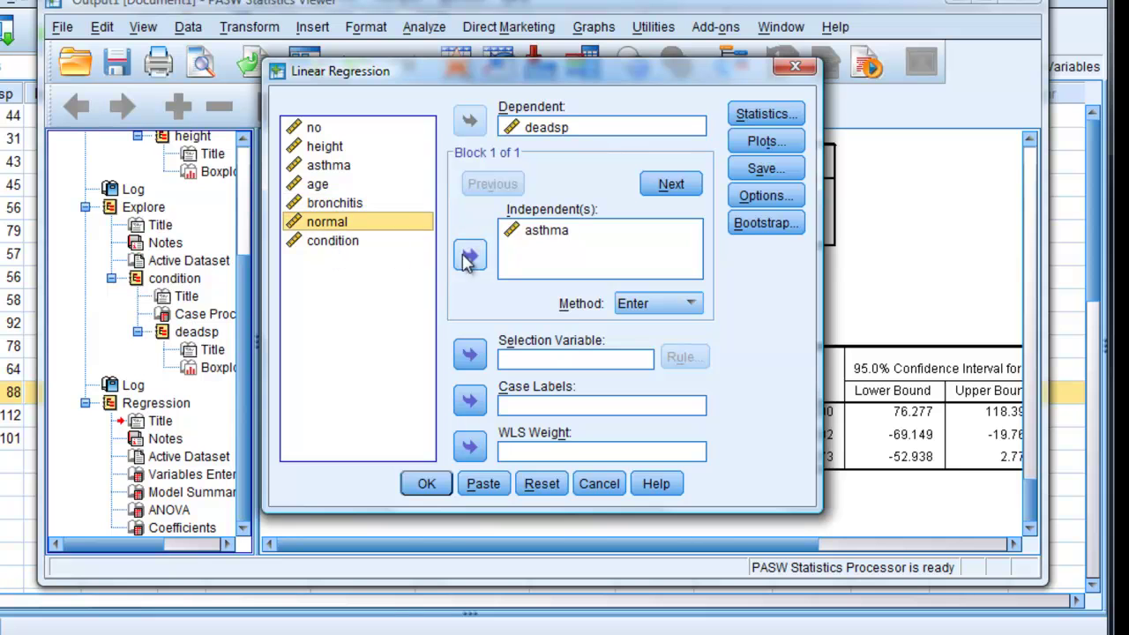
click(470, 255)
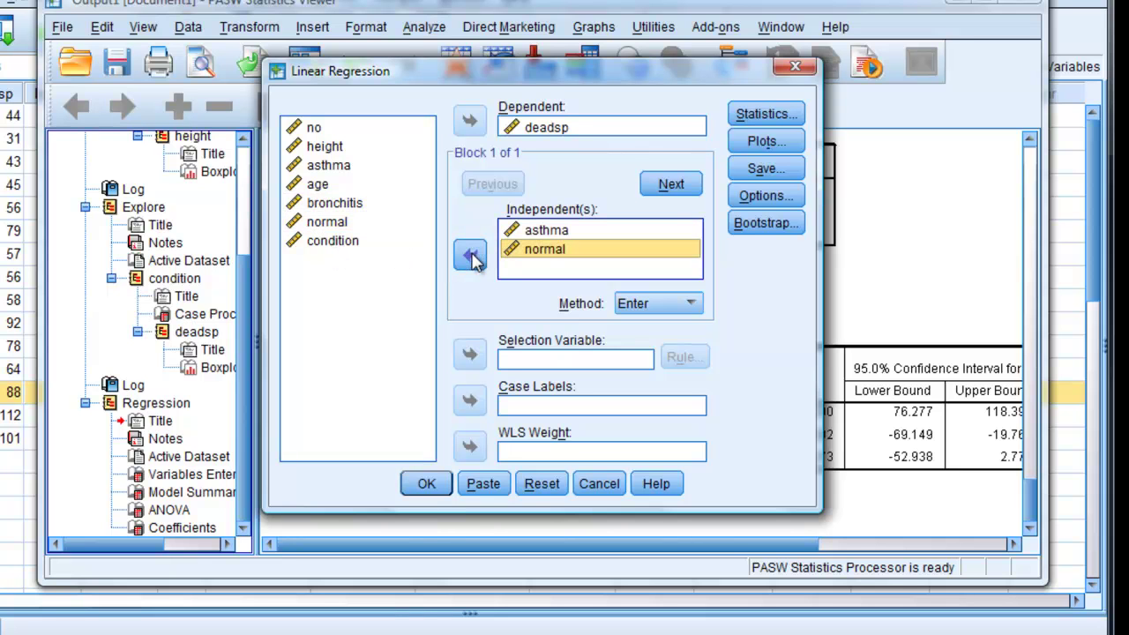
click(430, 484)
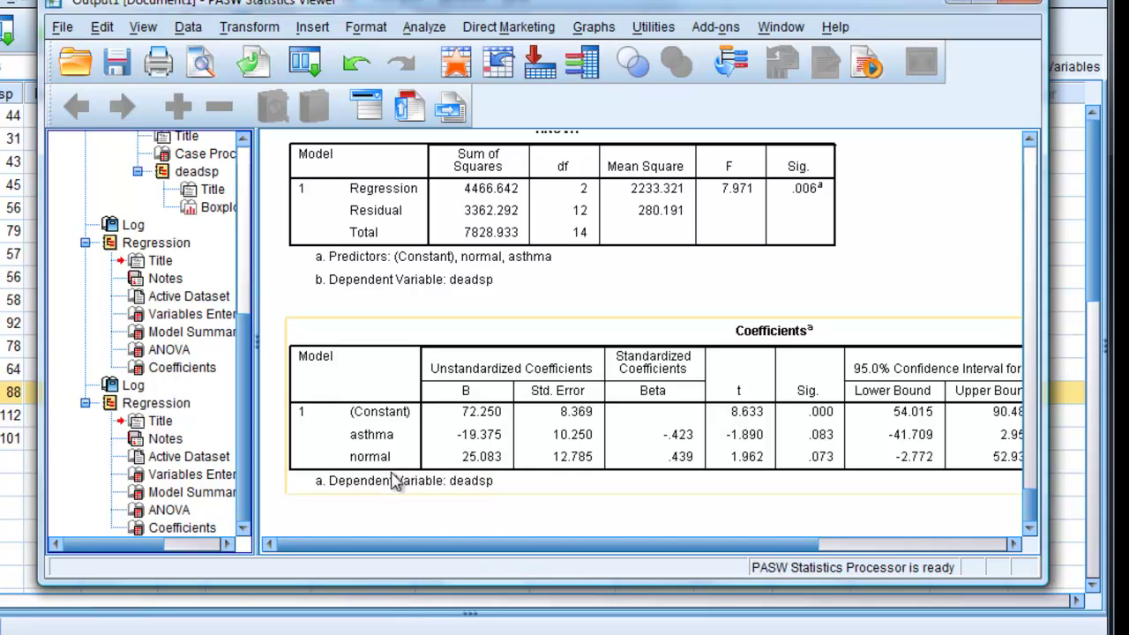
drag(707, 548, 522, 561)
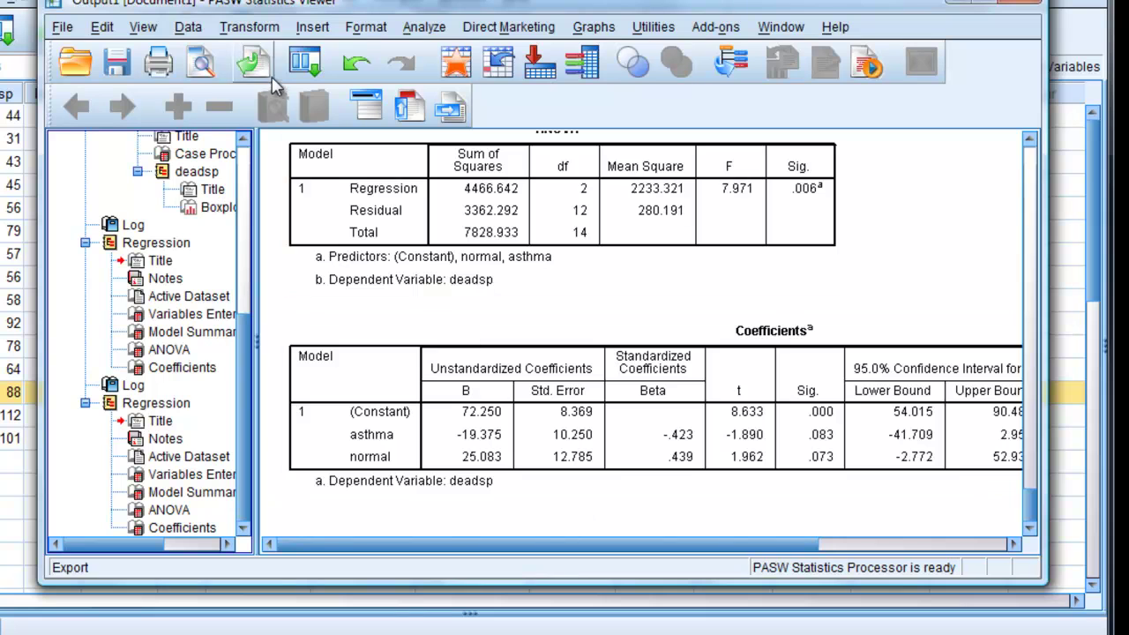
- Set up a one-way ANOVA with deadsp as dependent and condition as factor
click(423, 31)
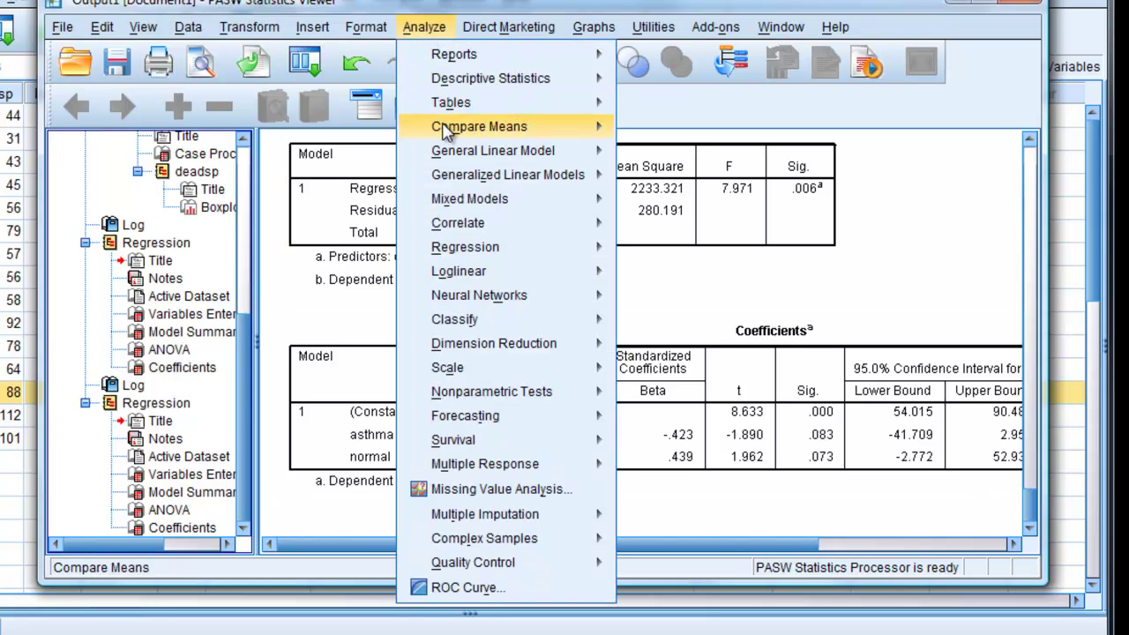
mouse_move(534, 130)
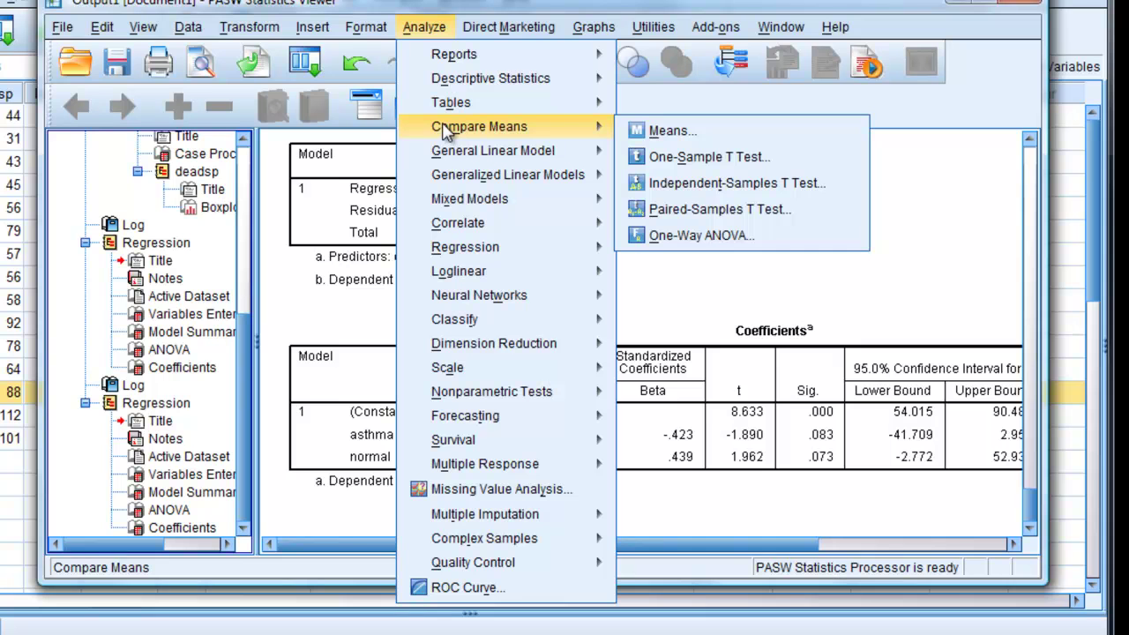
click(698, 236)
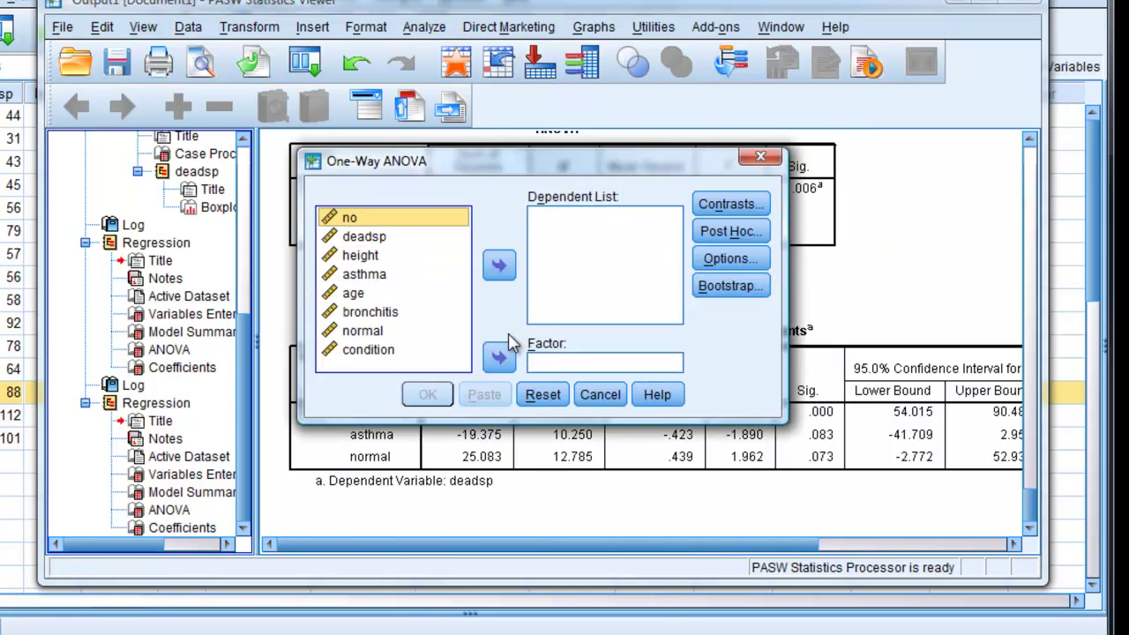
click(407, 314)
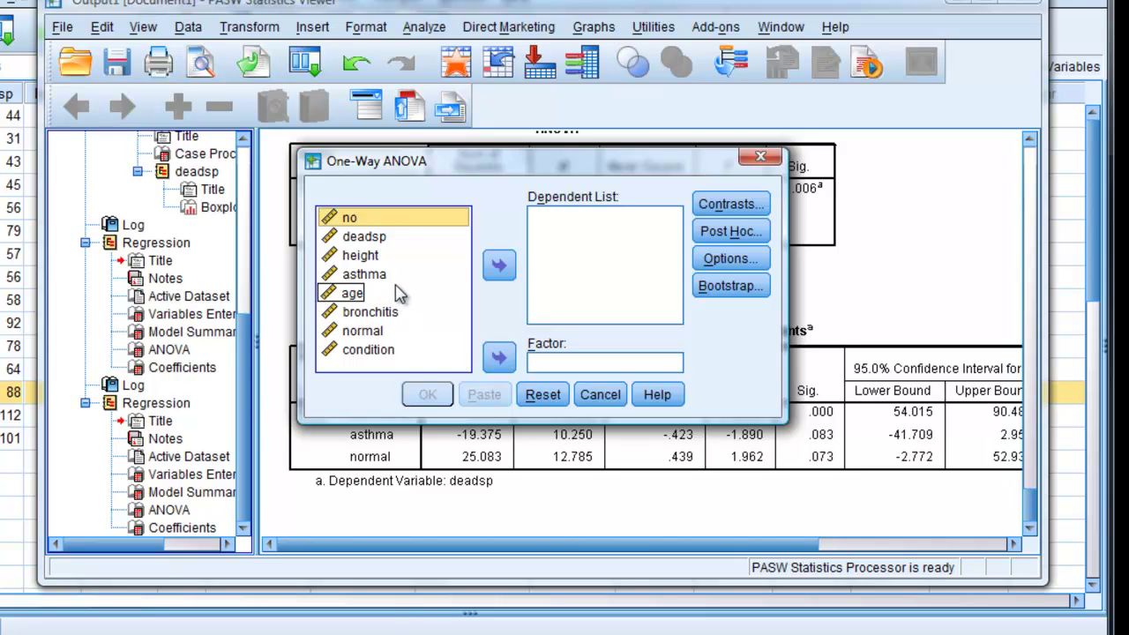
click(380, 236)
click(499, 265)
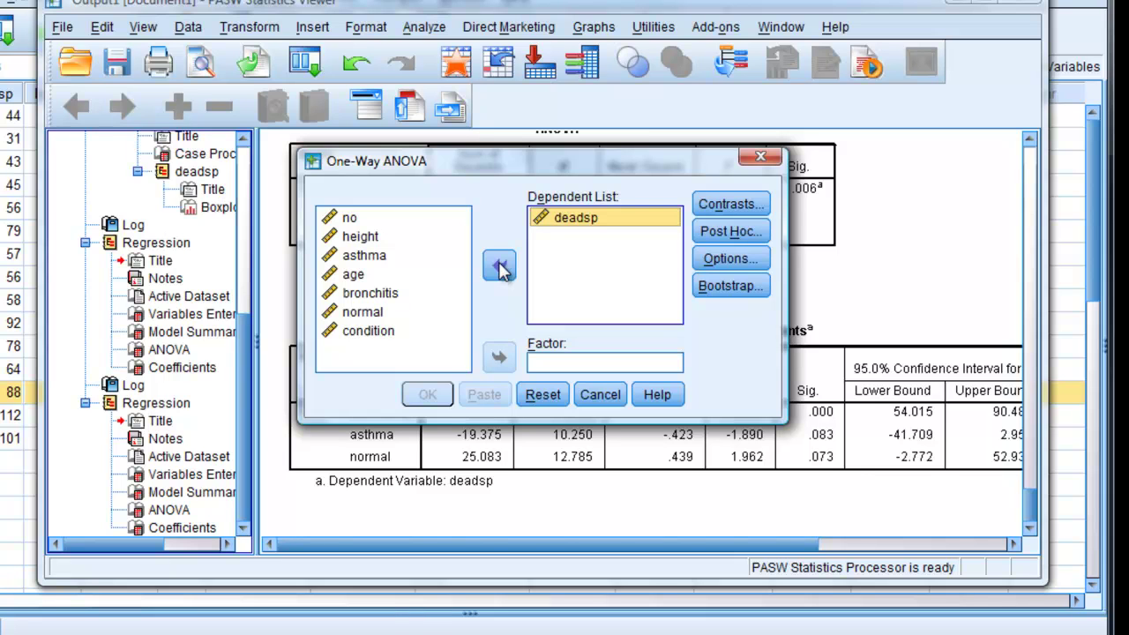
click(368, 331)
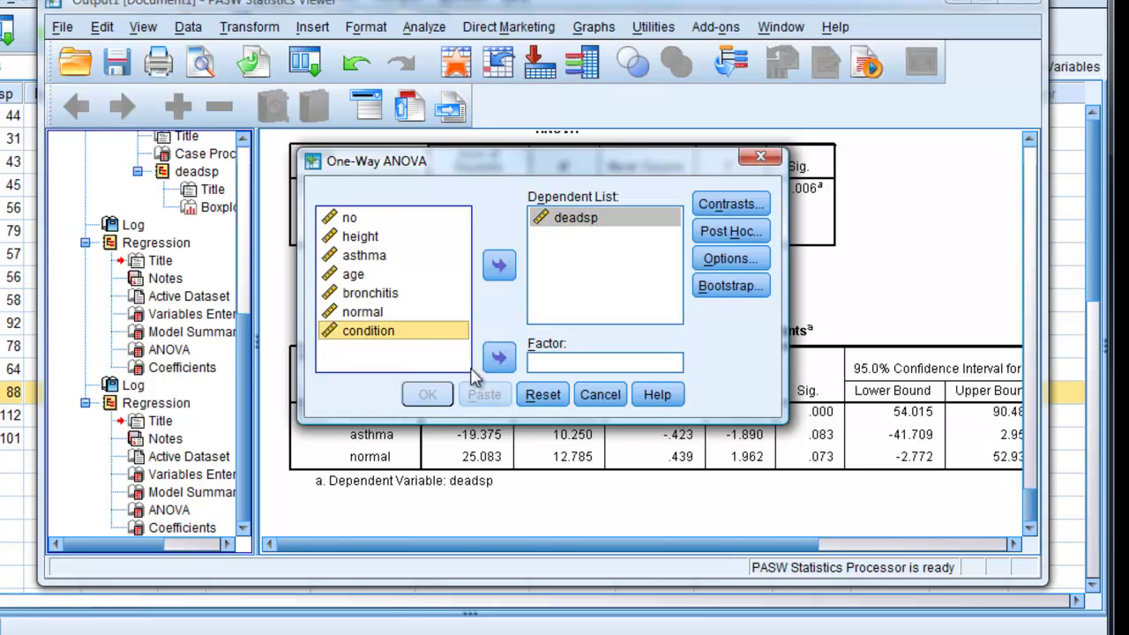
click(499, 357)
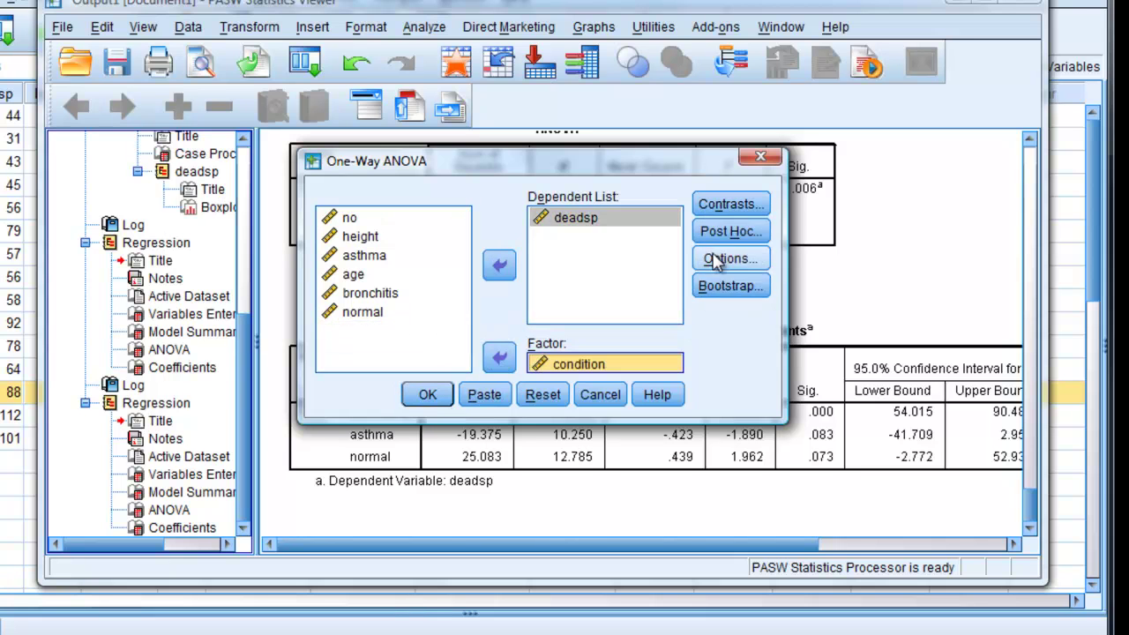
- Request Tukey post hoc tests, descriptives and a means plot, then run the ANOVA
click(728, 232)
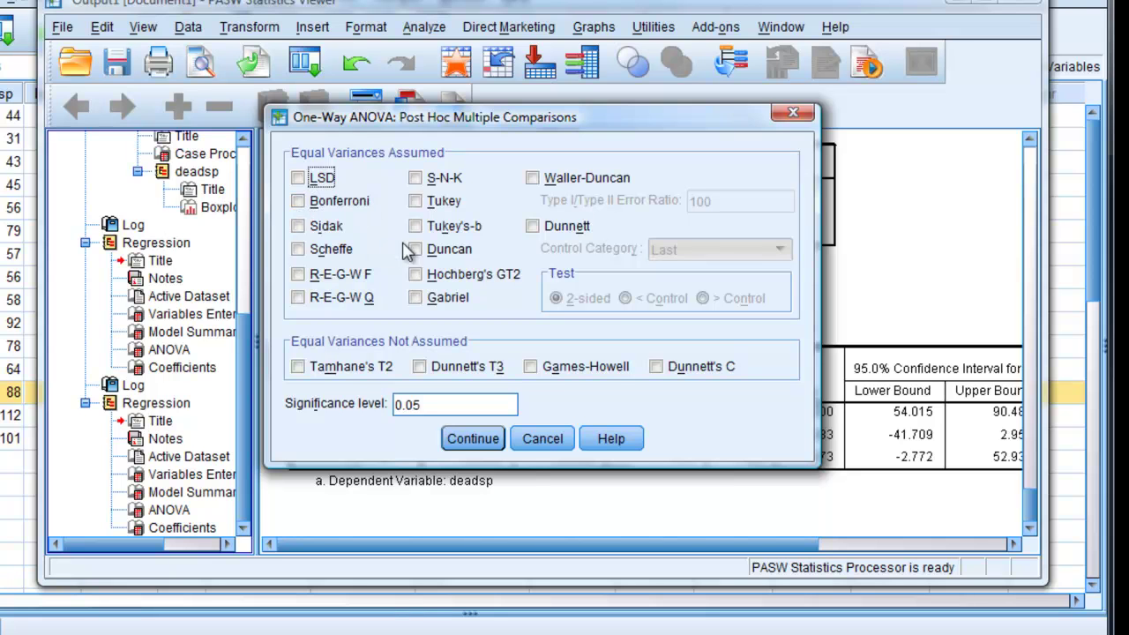
click(416, 201)
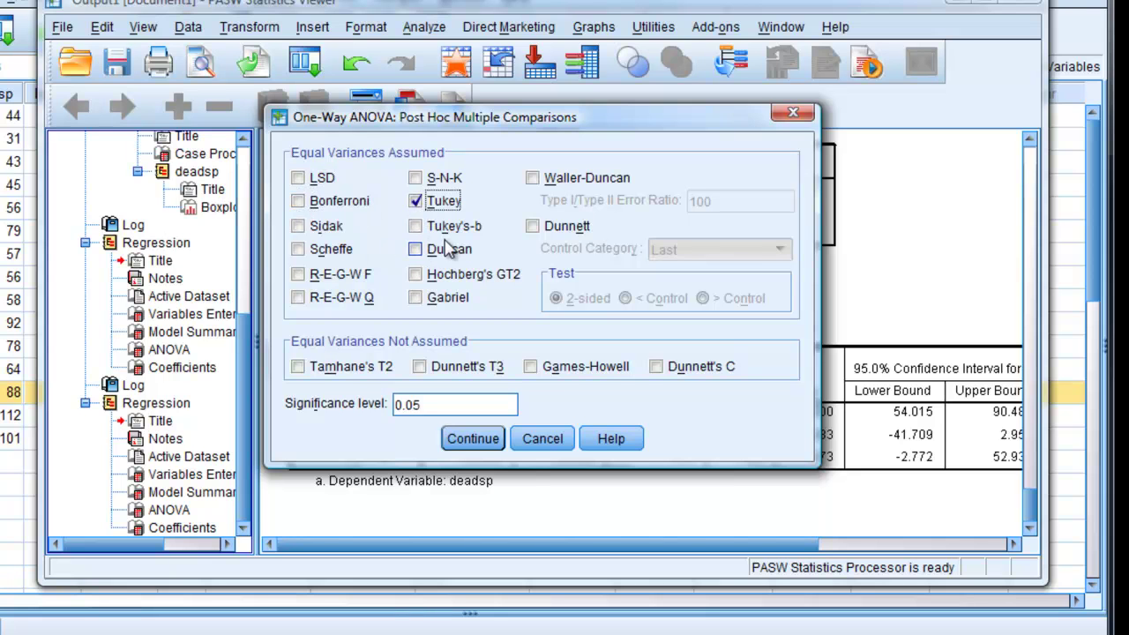
click(473, 441)
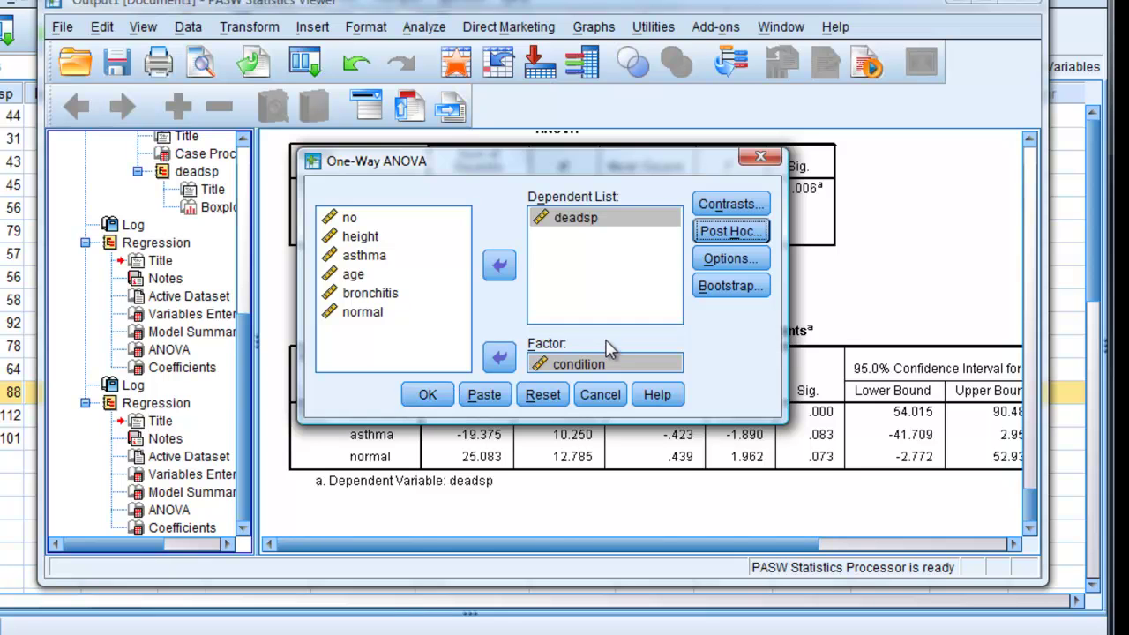
click(730, 258)
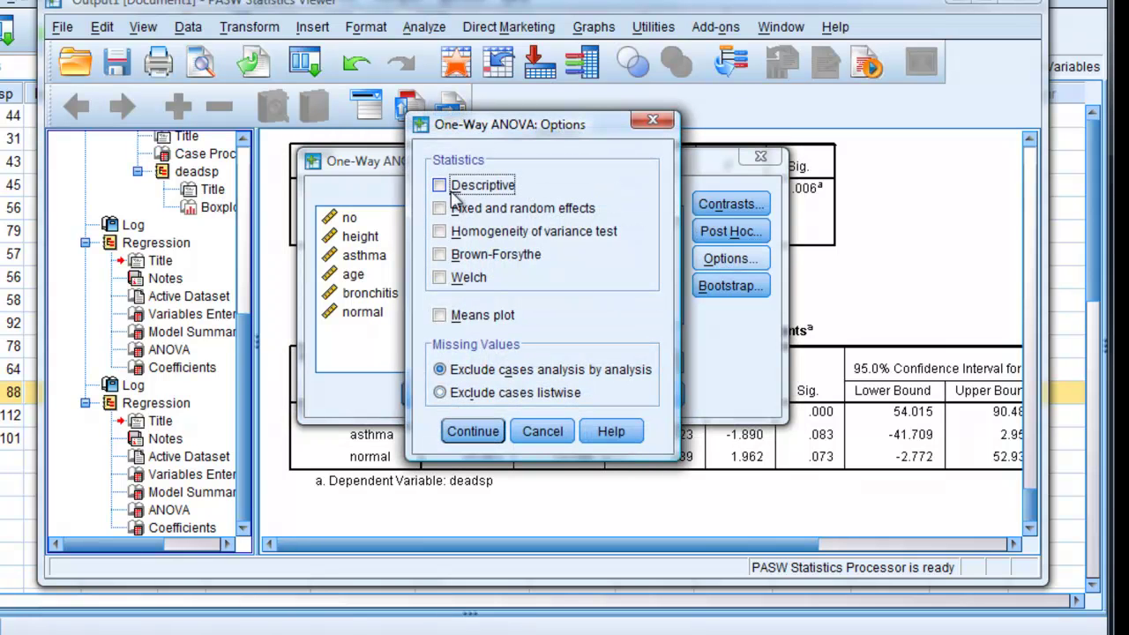
click(440, 315)
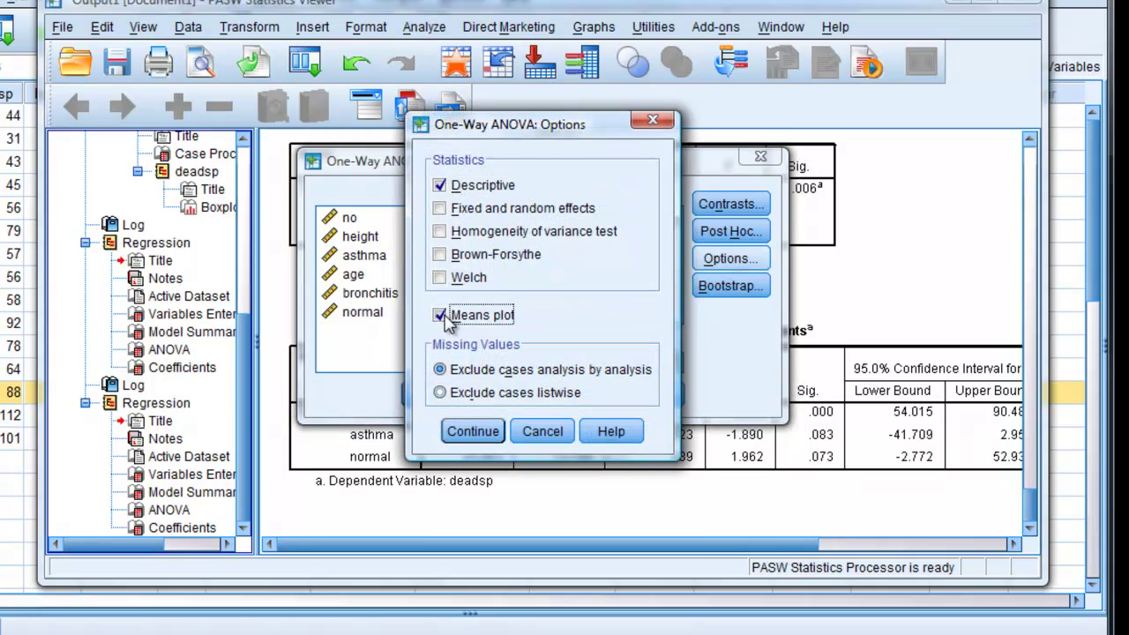
click(476, 432)
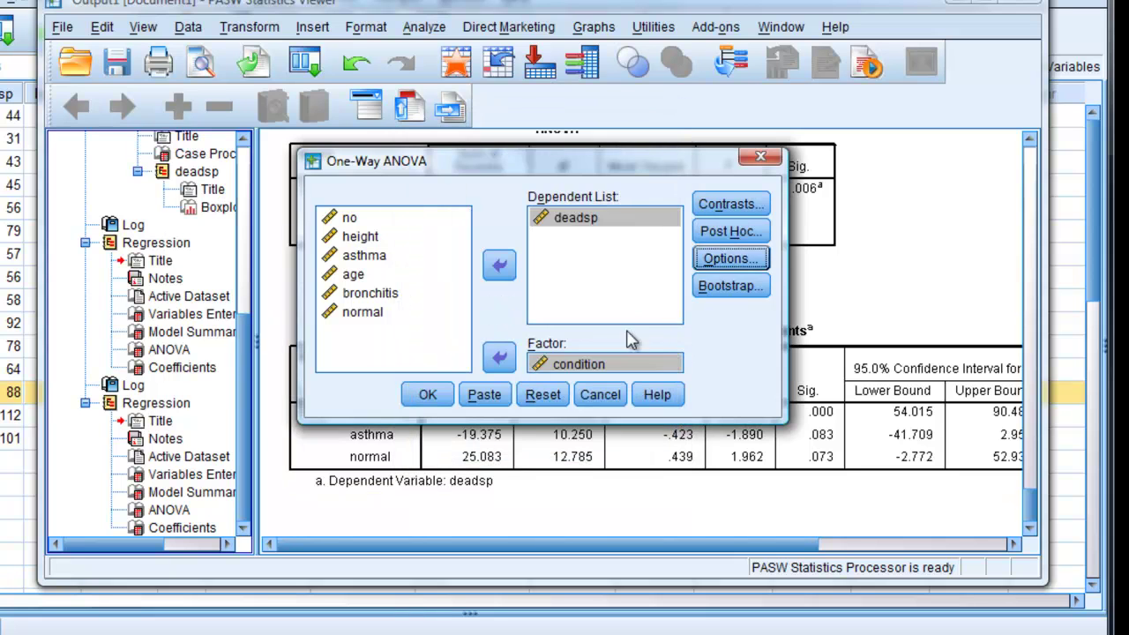
click(424, 395)
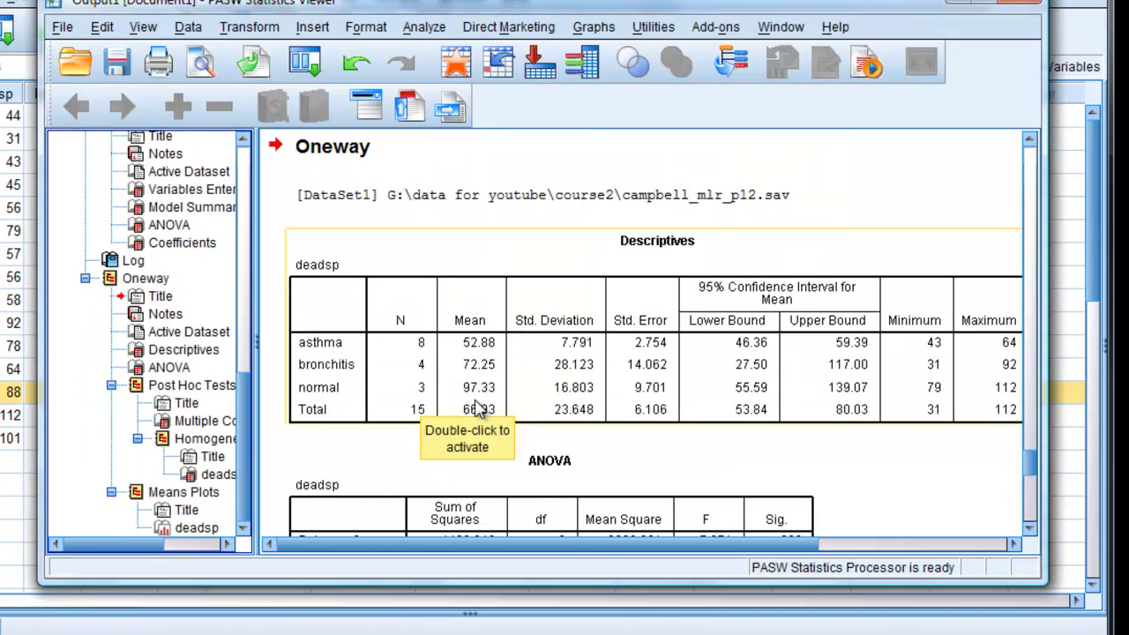
scroll(761, 341, down, 2)
scroll(761, 342, down, 10)
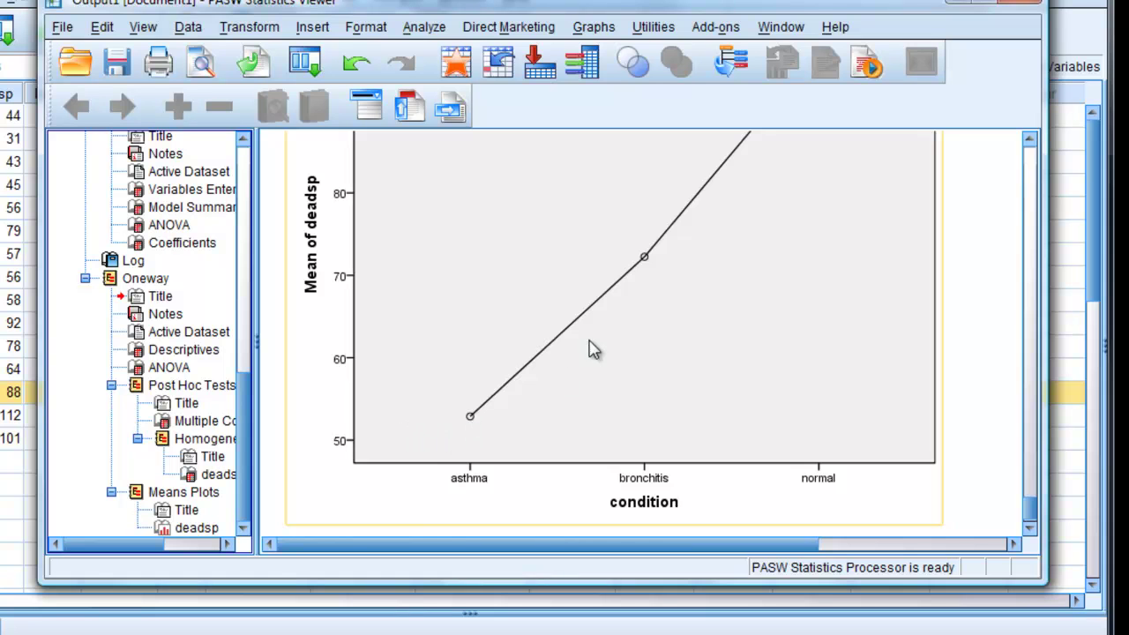
scroll(592, 467, up, 5)
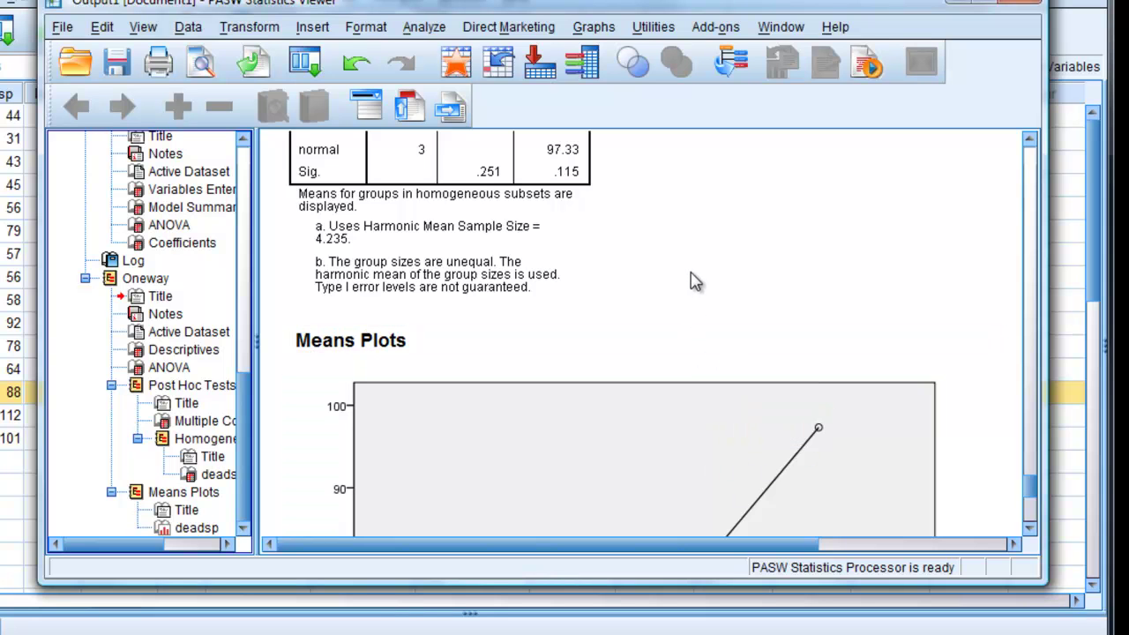
scroll(692, 280, up, 5)
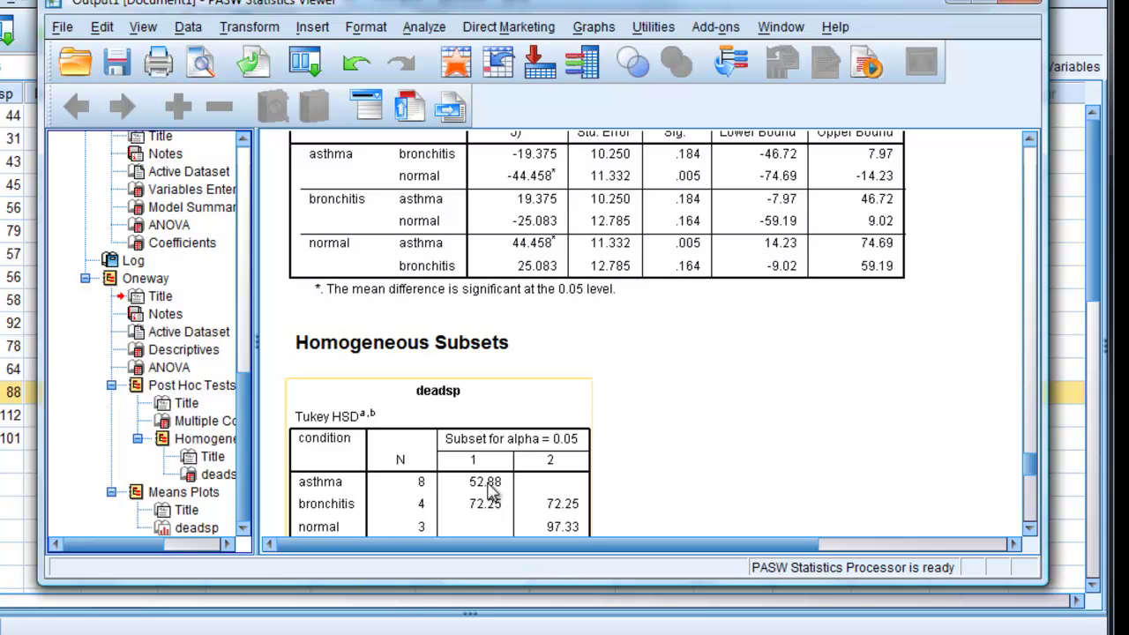
scroll(662, 381, up, 1)
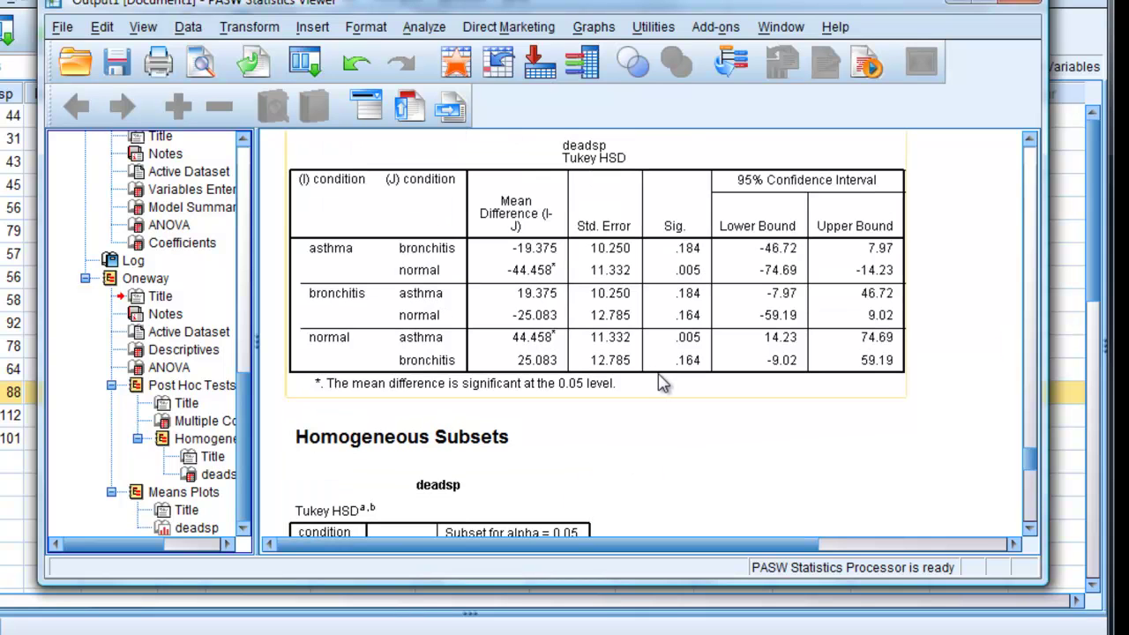
scroll(665, 401, up, 3)
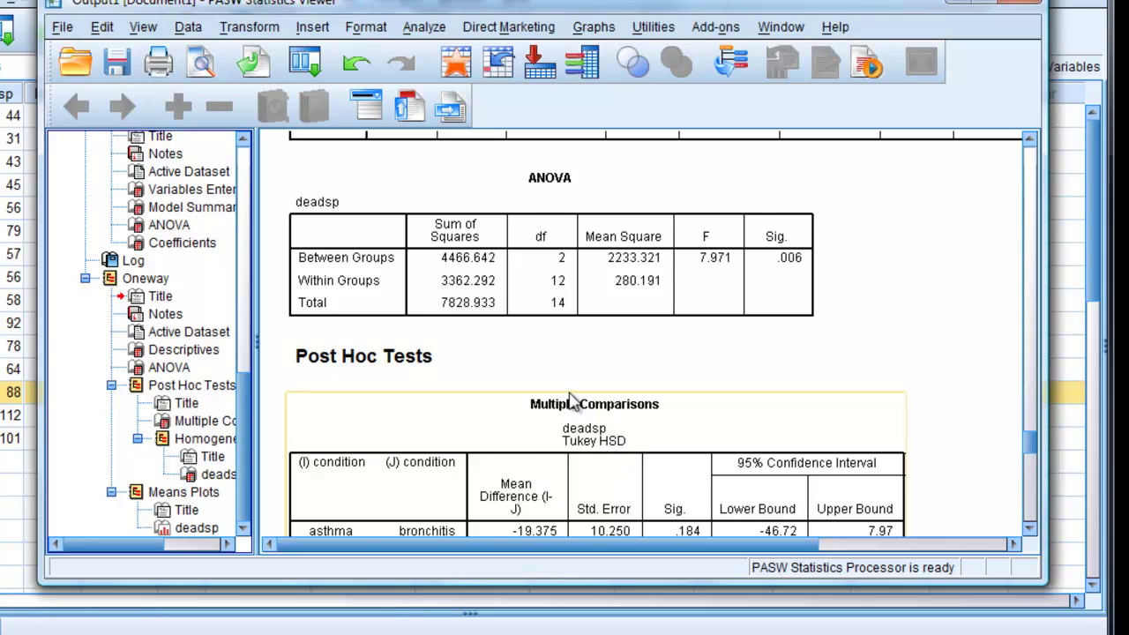
scroll(388, 398, down, 3)
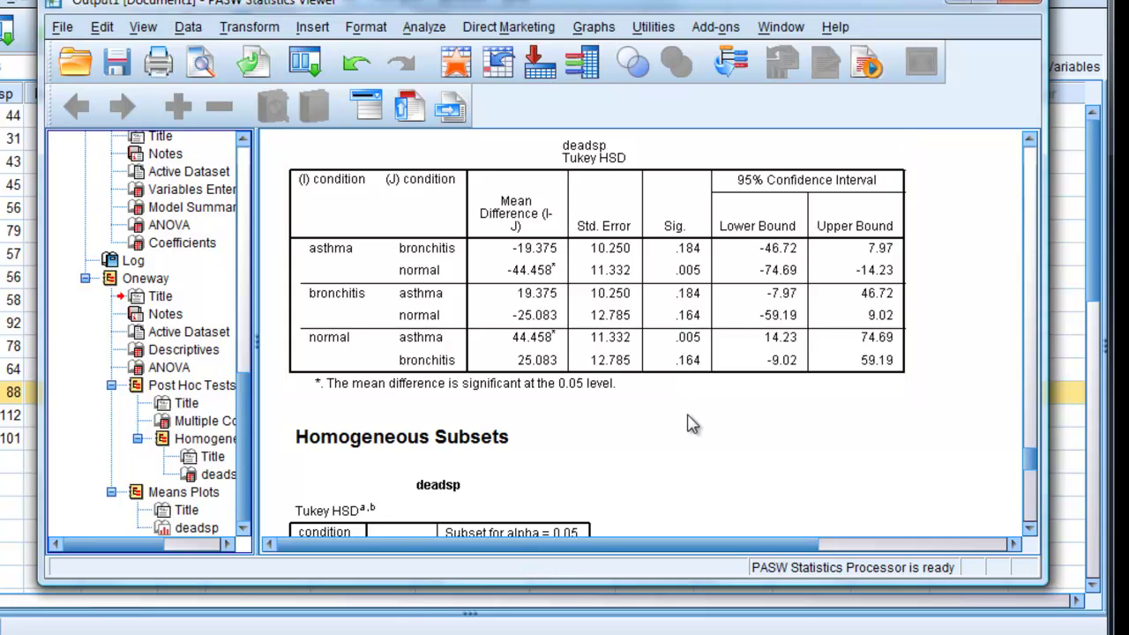
click(1030, 533)
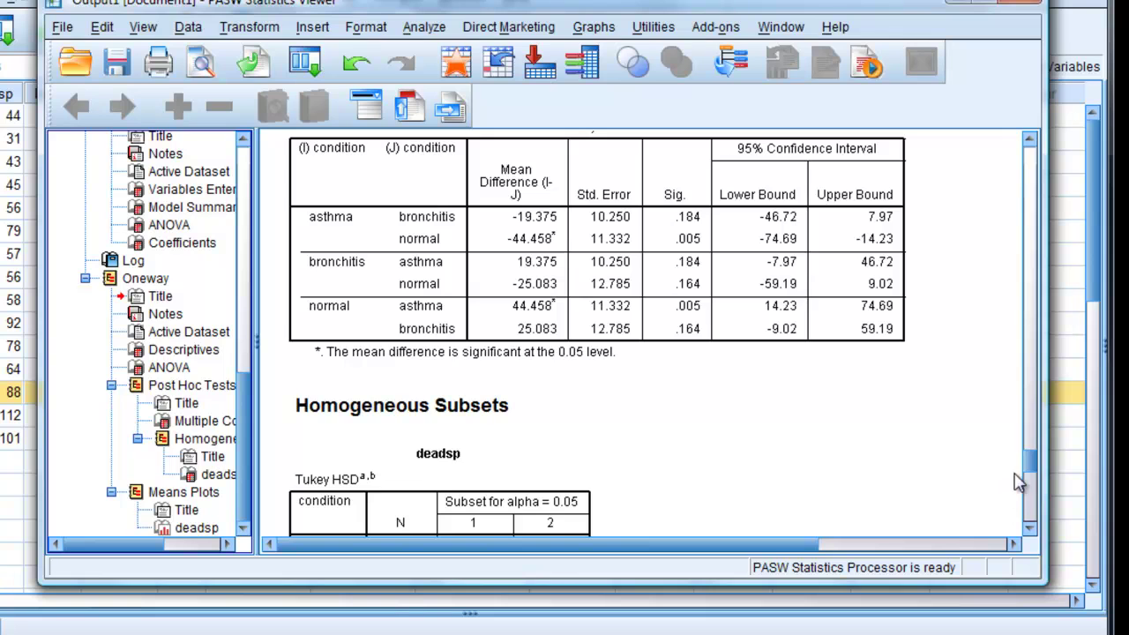